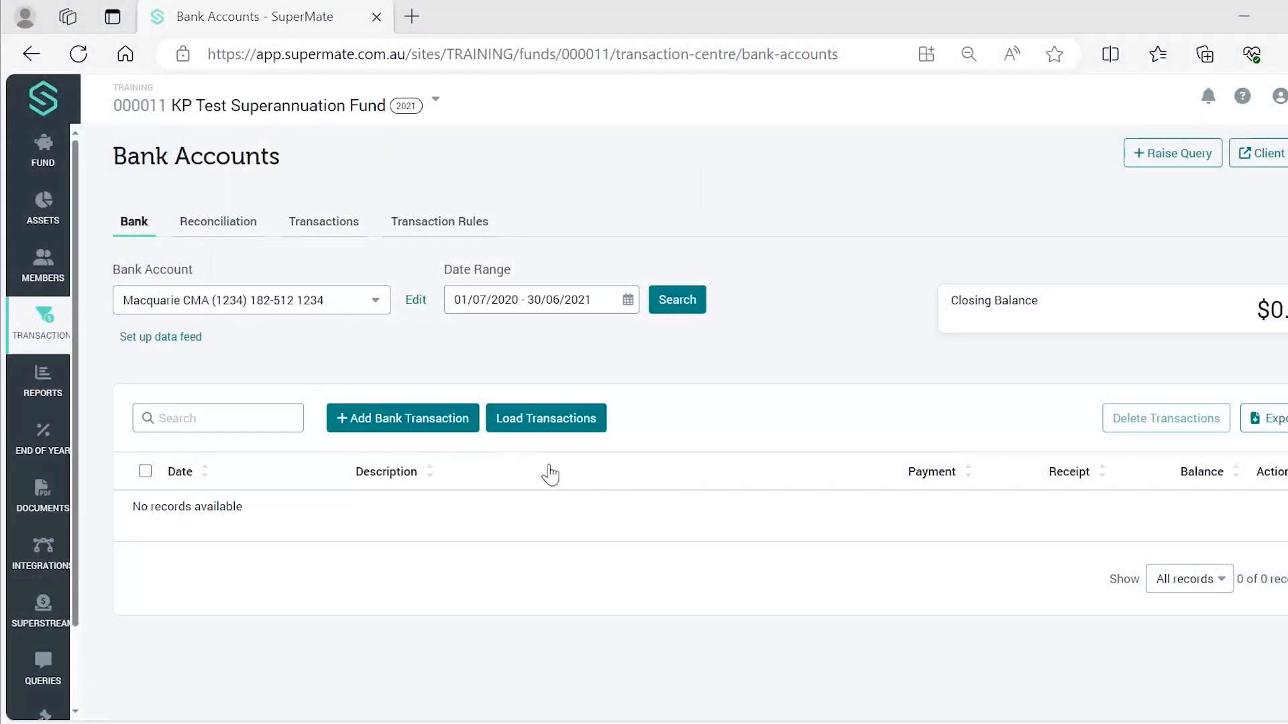
click(556, 423)
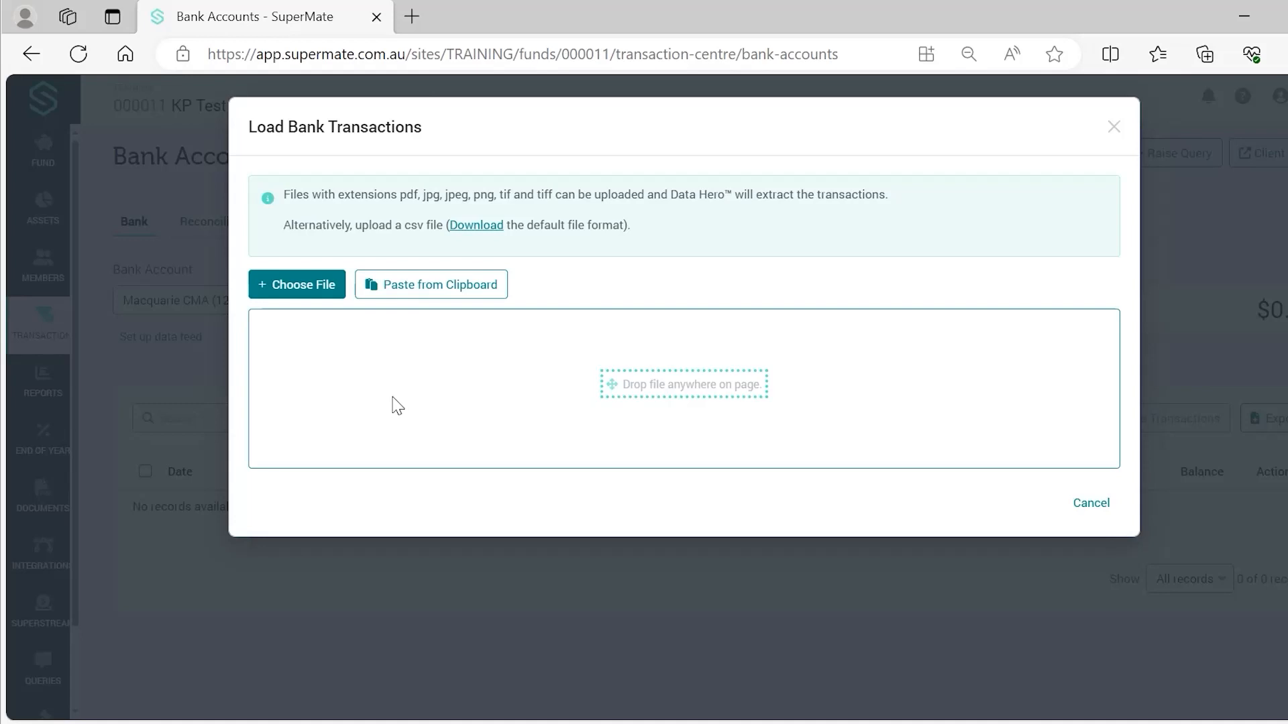
click(297, 293)
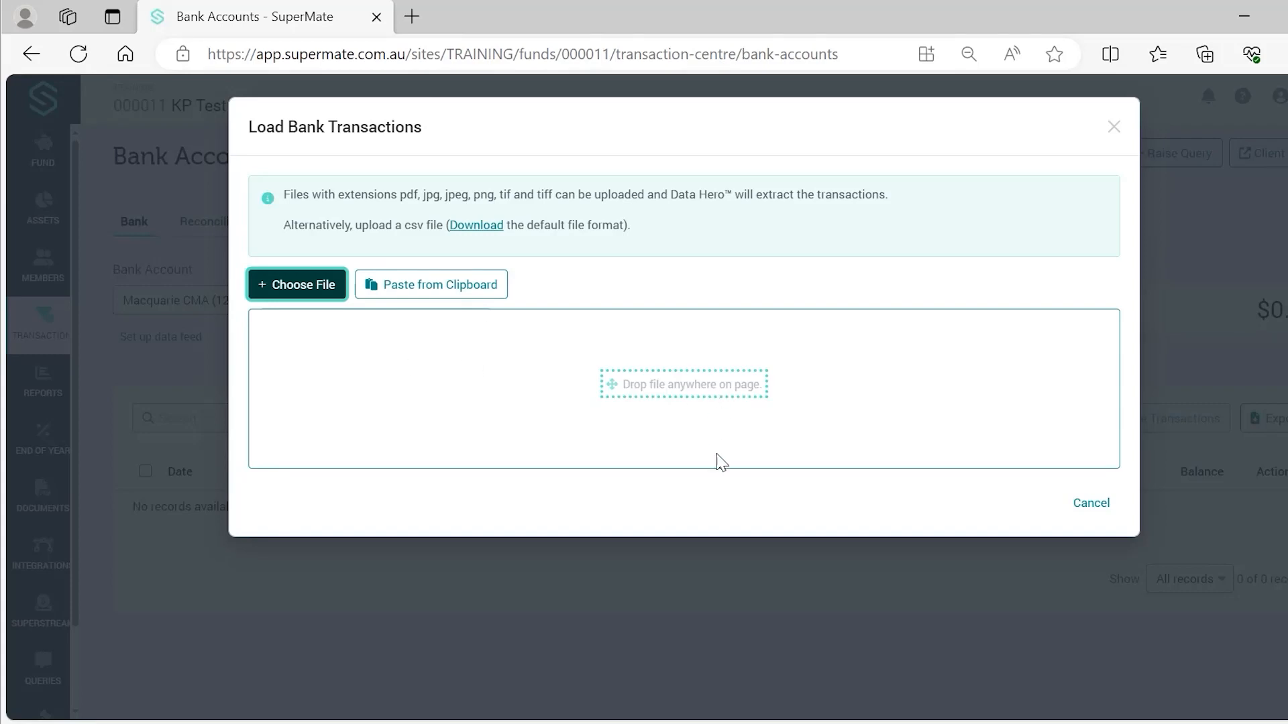
click(1102, 507)
Step: Load the bank transaction file by dropping it onto the Bank Accounts page, and review the import rows through to the last one
drag(657, 721, 759, 477)
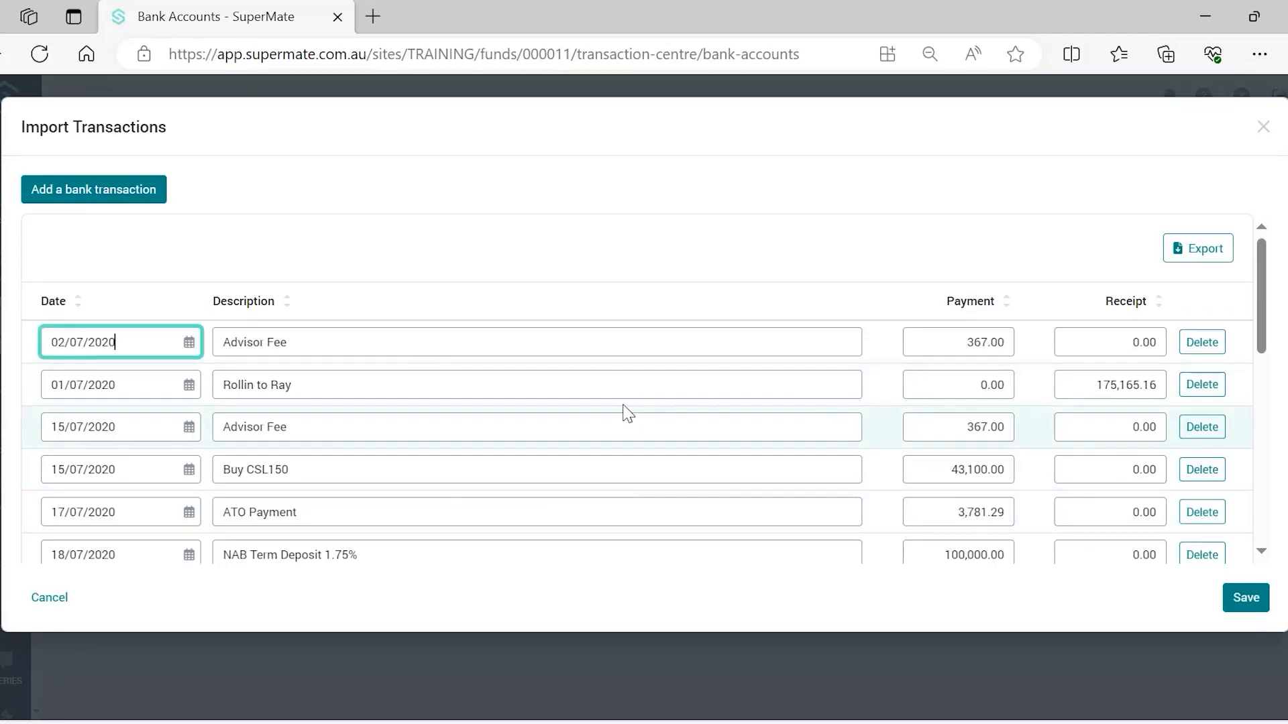
scroll(629, 414, down, 5)
scroll(635, 397, up, 1)
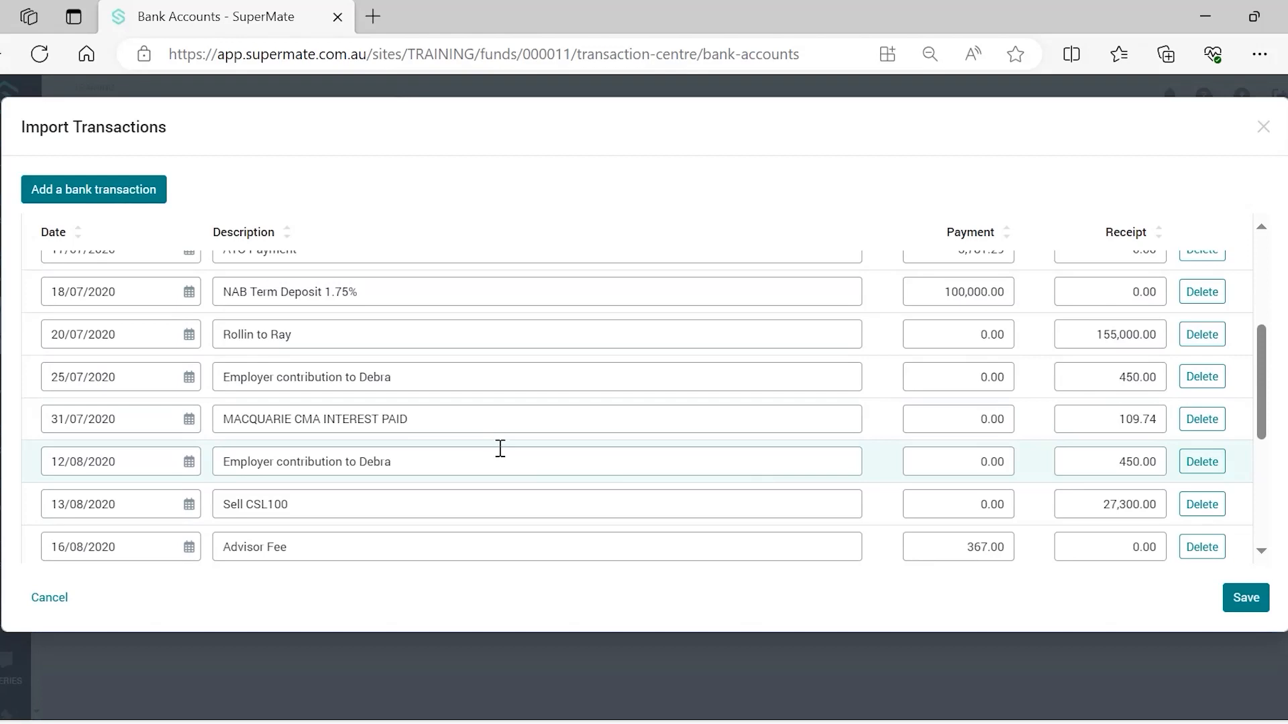
scroll(500, 449, down, 5)
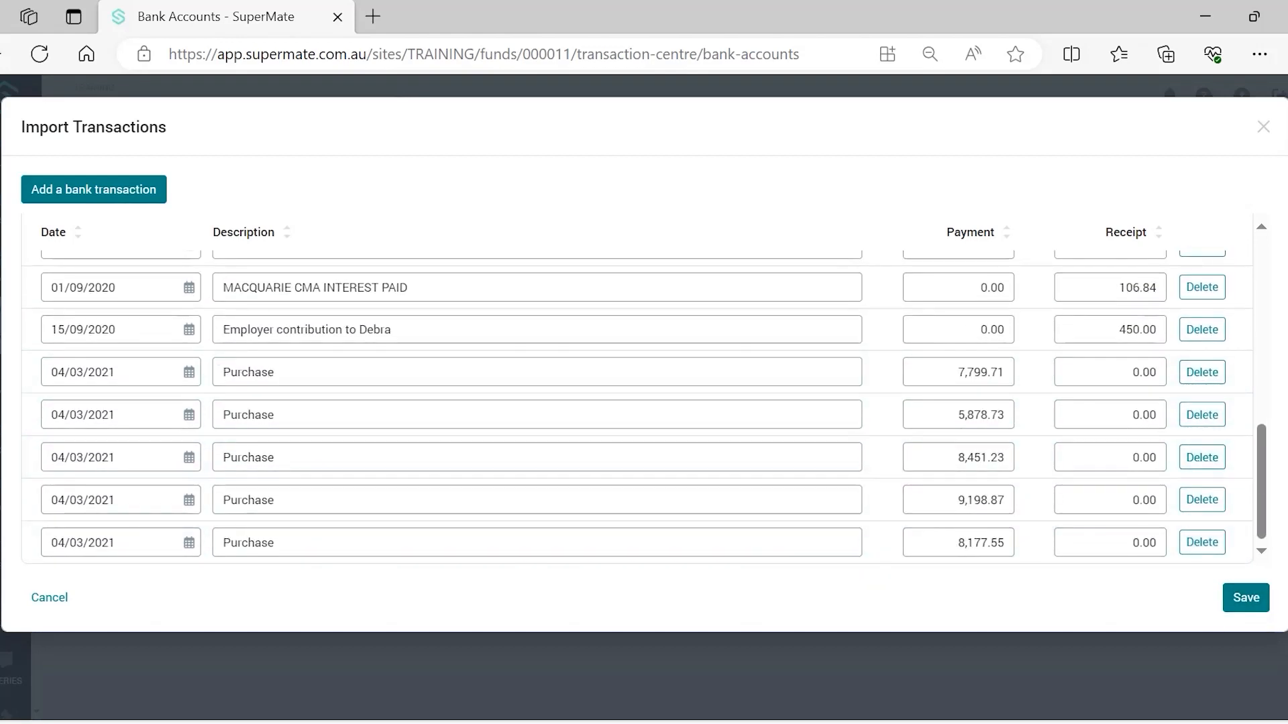
Step: Change the first import row's description to Advisor Fees and its date to 03/07/2020
drag(1261, 480, 1261, 295)
click(352, 345)
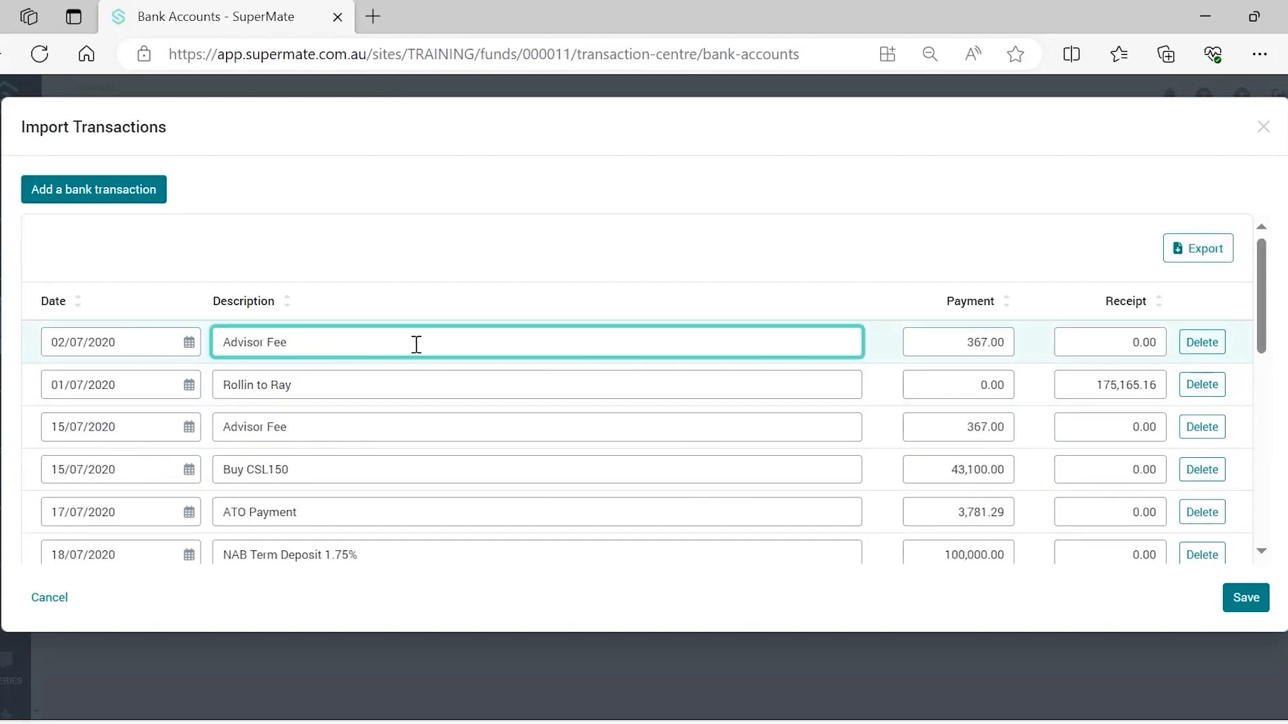
drag(124, 342, 23, 346)
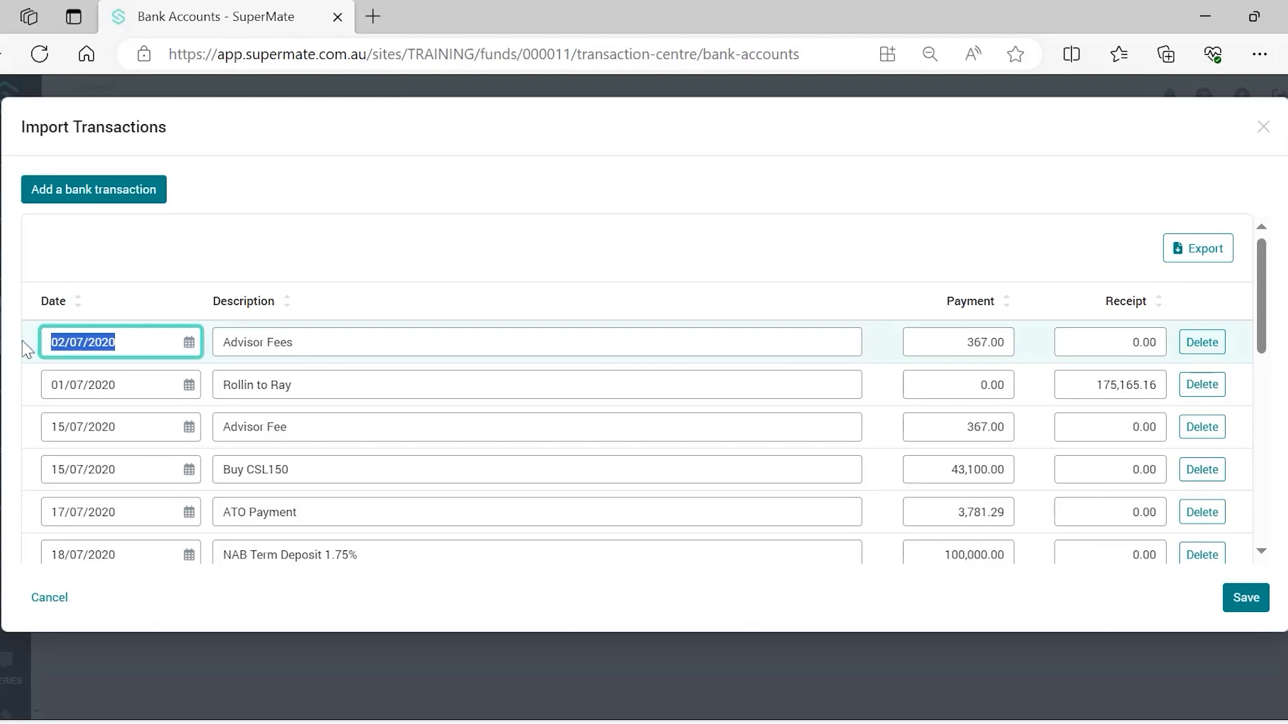
text(0)
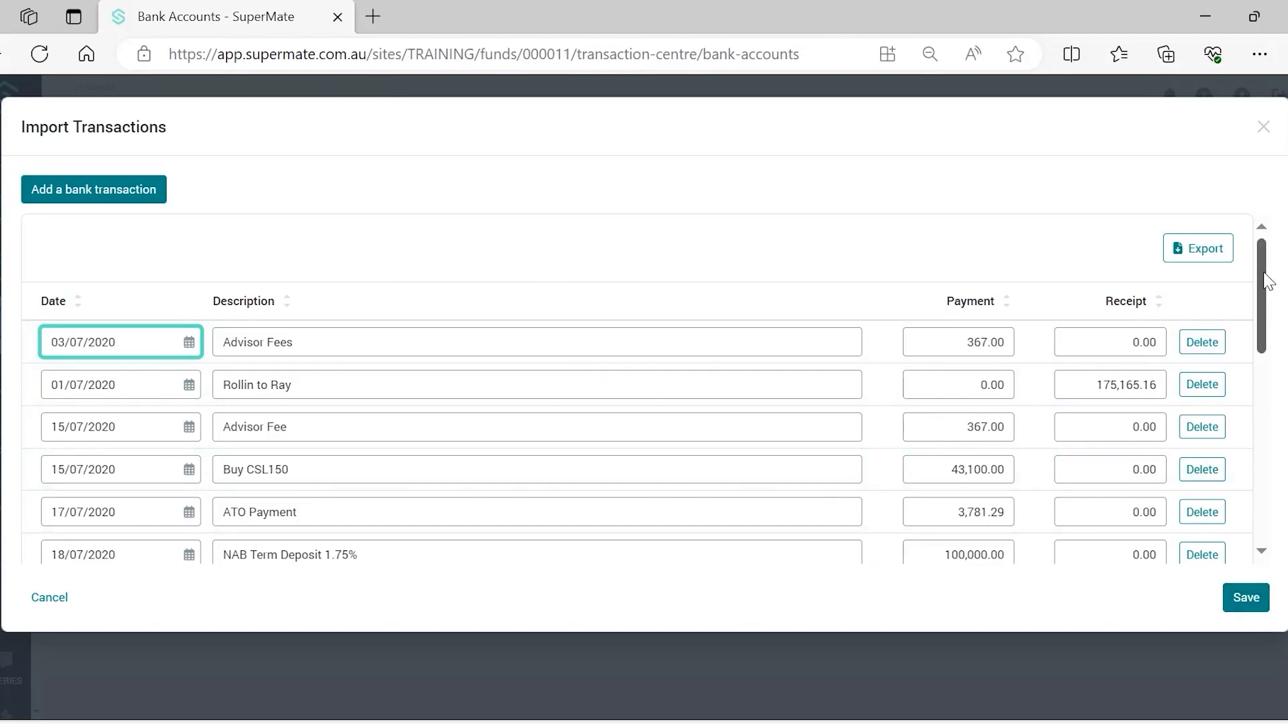
Step: Add a bank transaction dated 02/07/2020, described as NCC to the member's first name, with a receipt of 150,000
drag(1267, 275, 1270, 515)
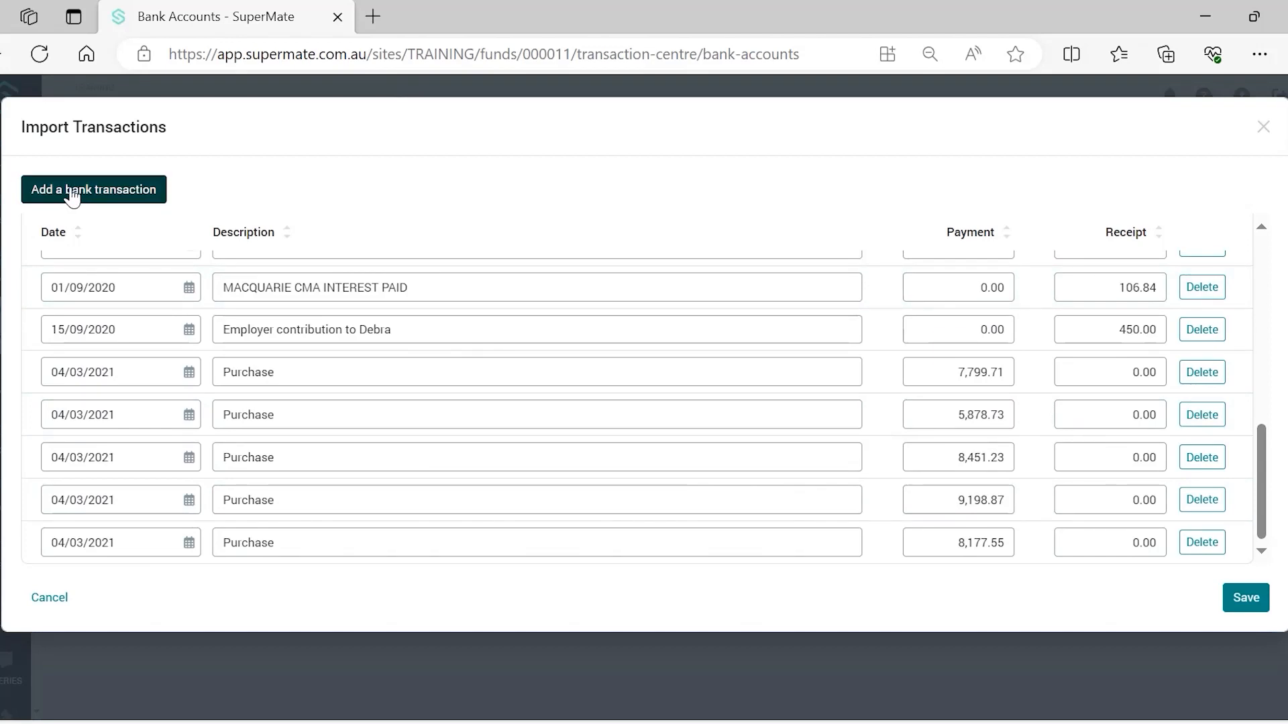
click(72, 193)
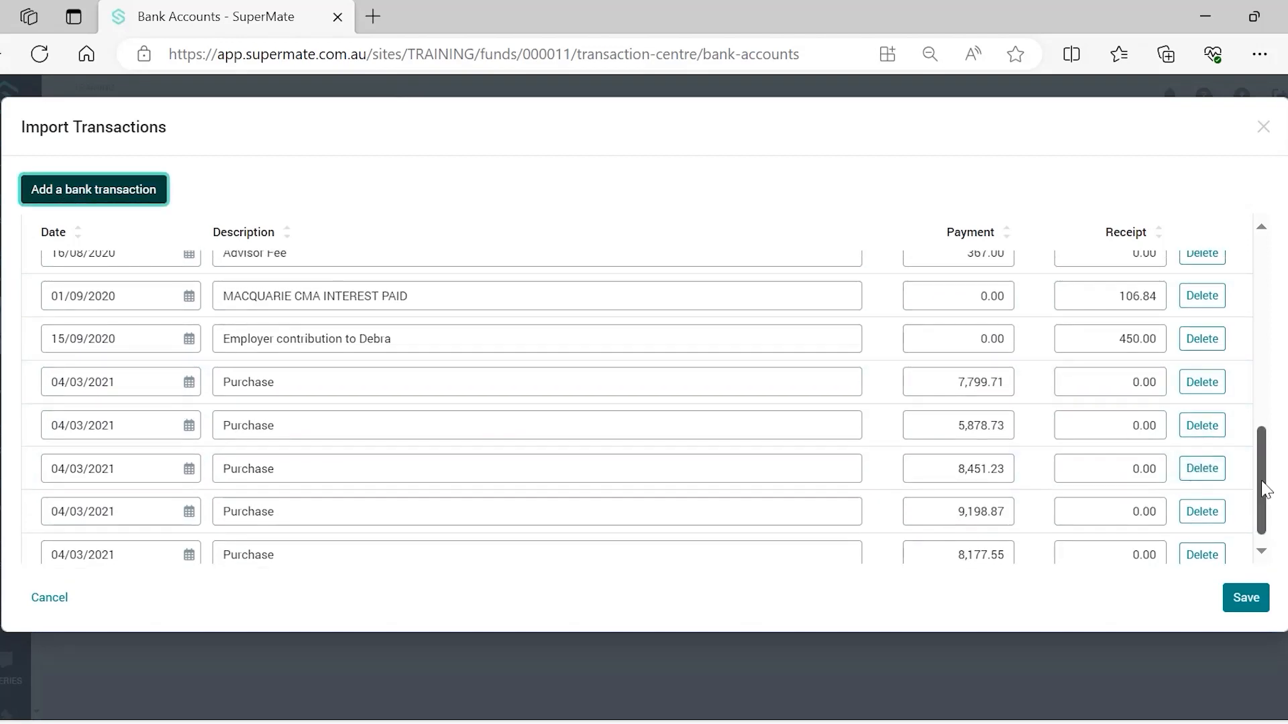
drag(1261, 481, 1261, 523)
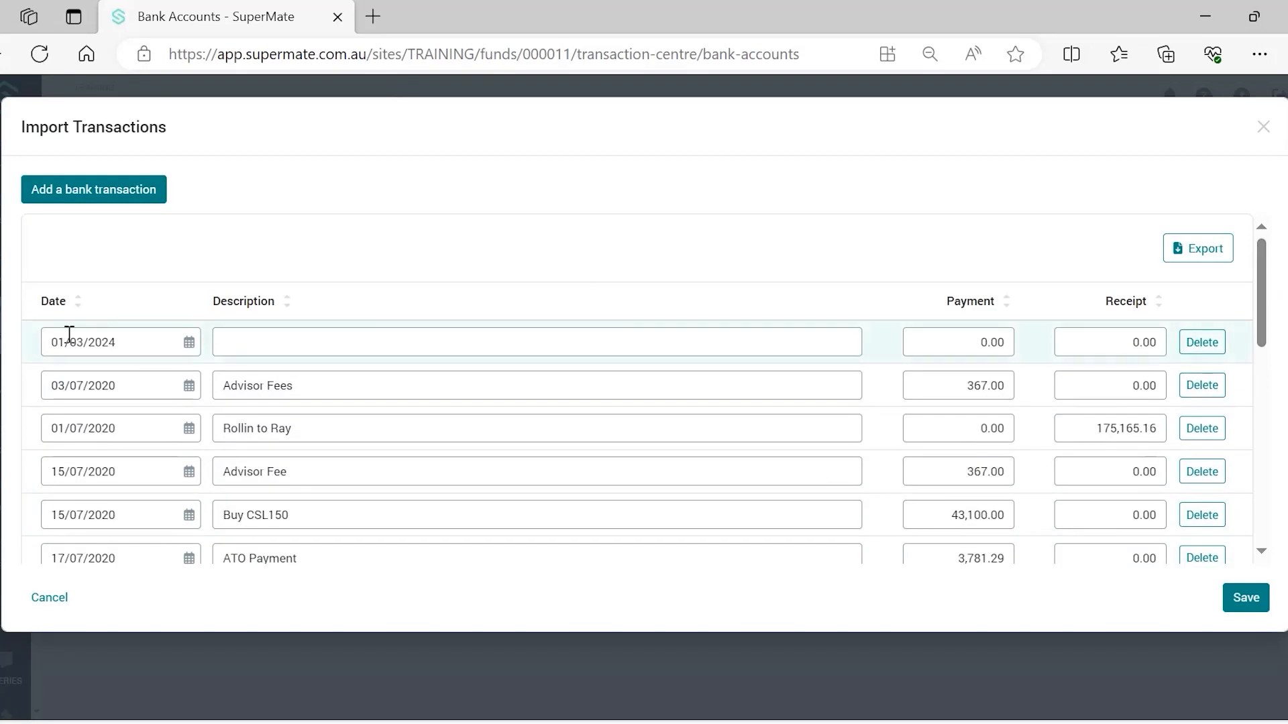
click(115, 342)
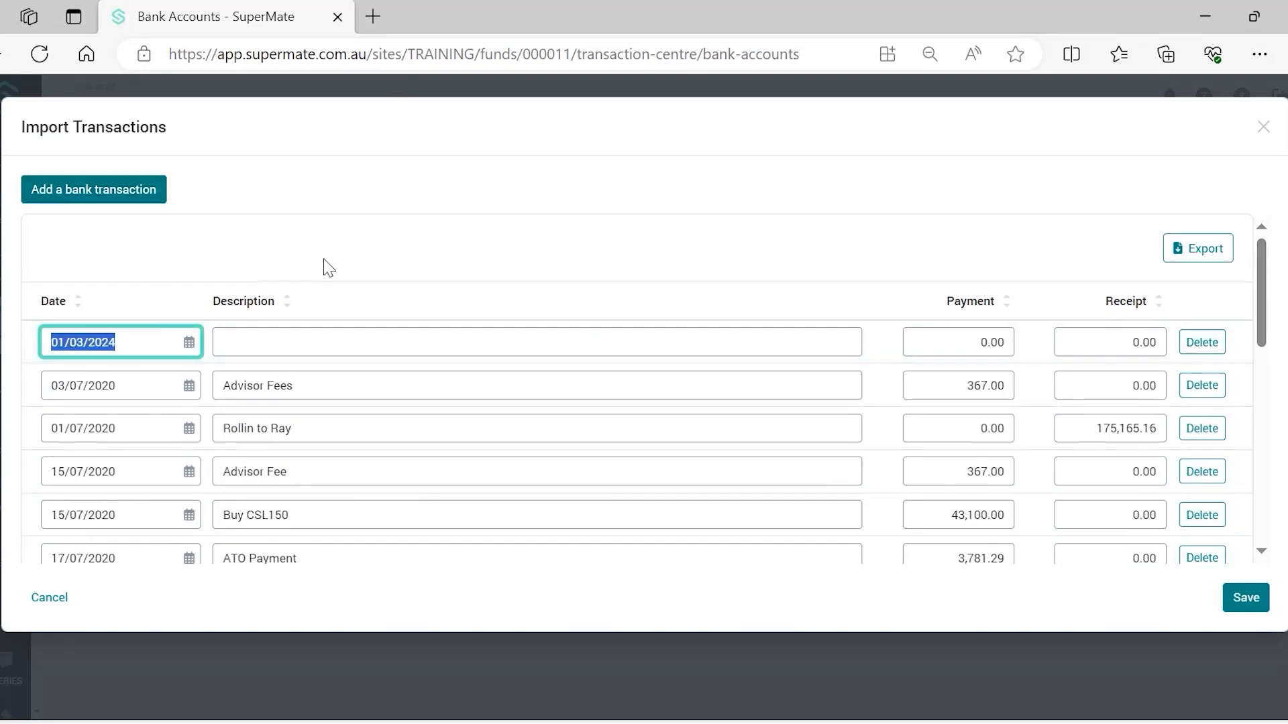
text(02/07/2020)
key(Tab)
text(NCC to Ray)
key(Tab)
key(Tab)
text(1)
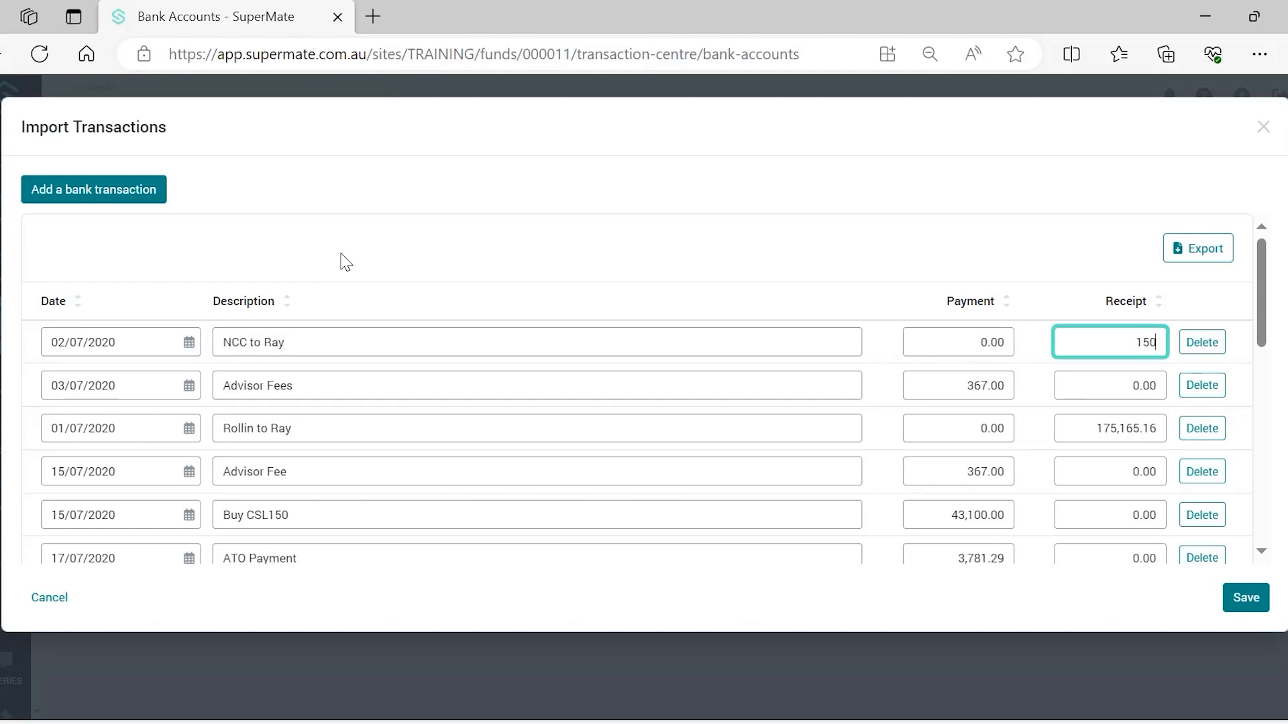
text(50,000)
Step: Save the import and look through the loaded transactions in the bank account list
click(1245, 597)
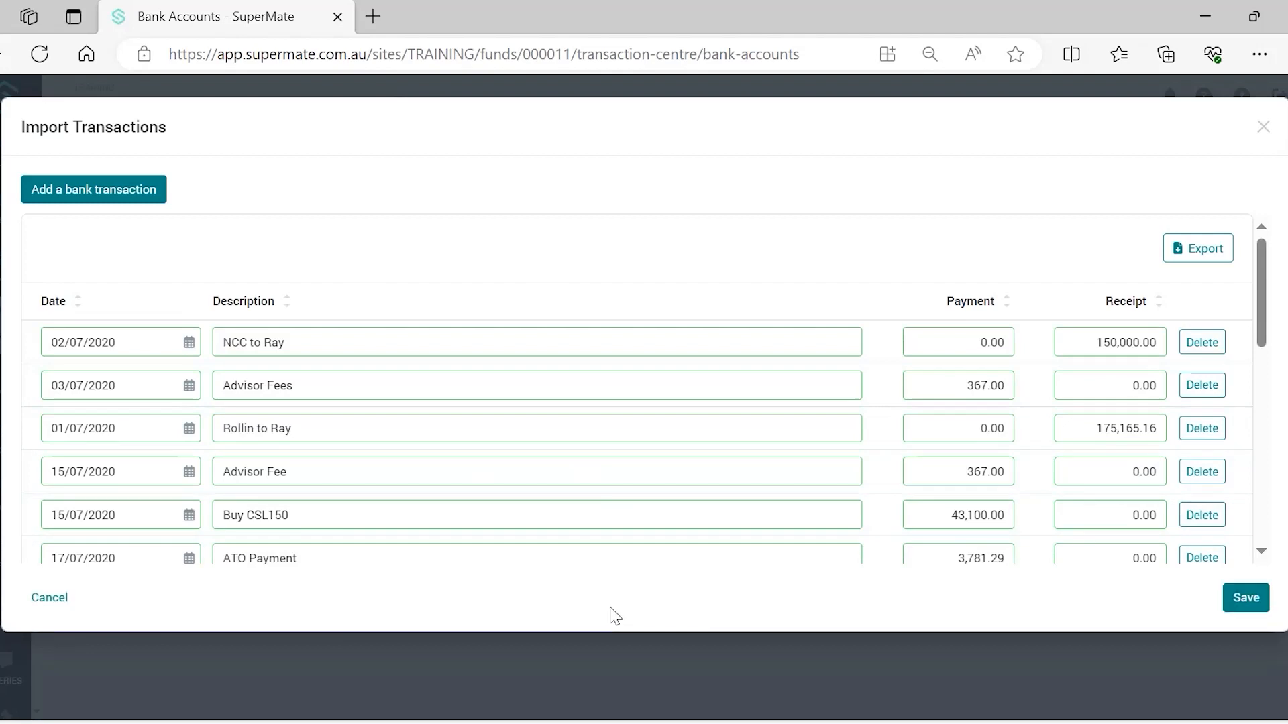
scroll(670, 577, down, 5)
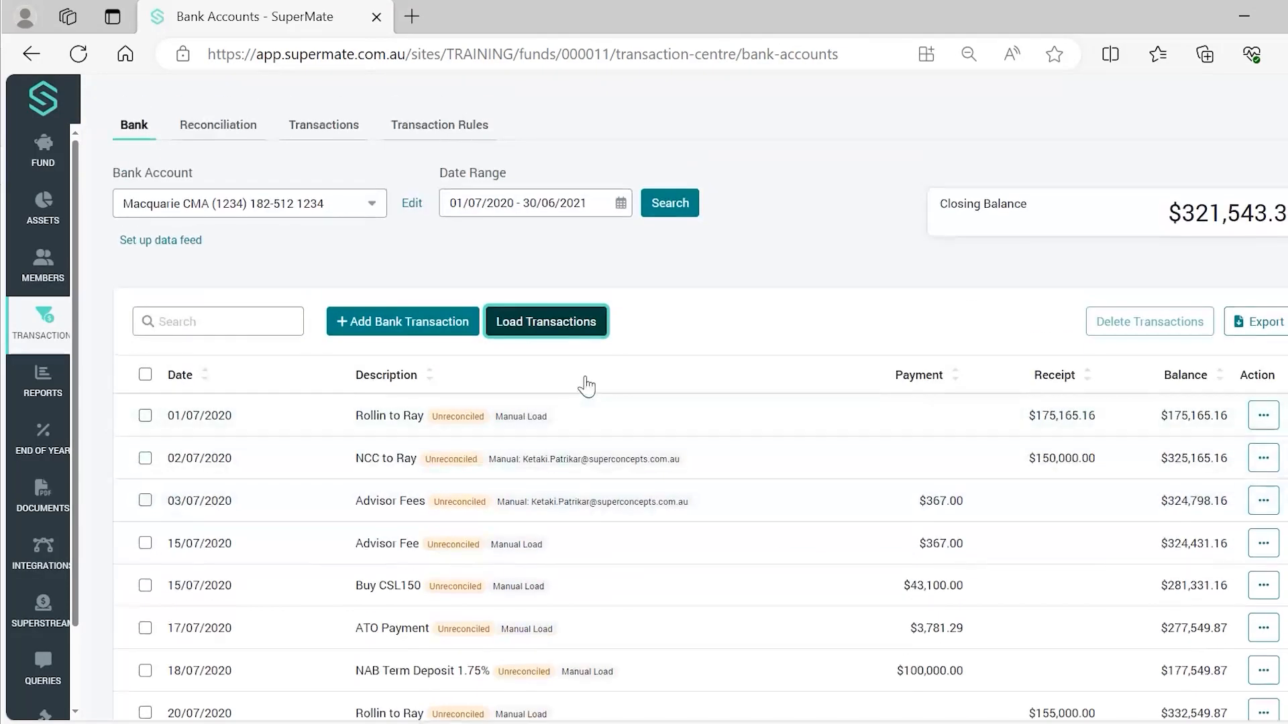
scroll(739, 461, down, 5)
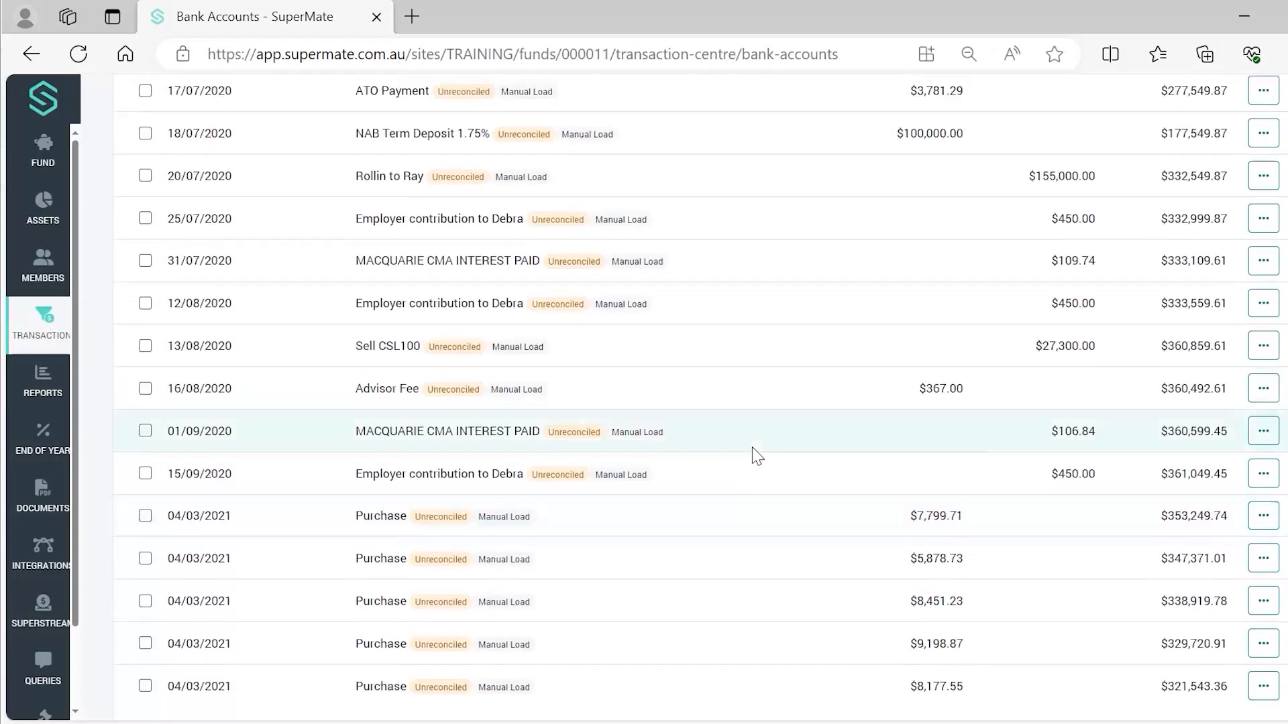
scroll(753, 454, up, 8)
Step: Open the default bank transaction load template in Excel and autofit its columns to read the headings
click(548, 308)
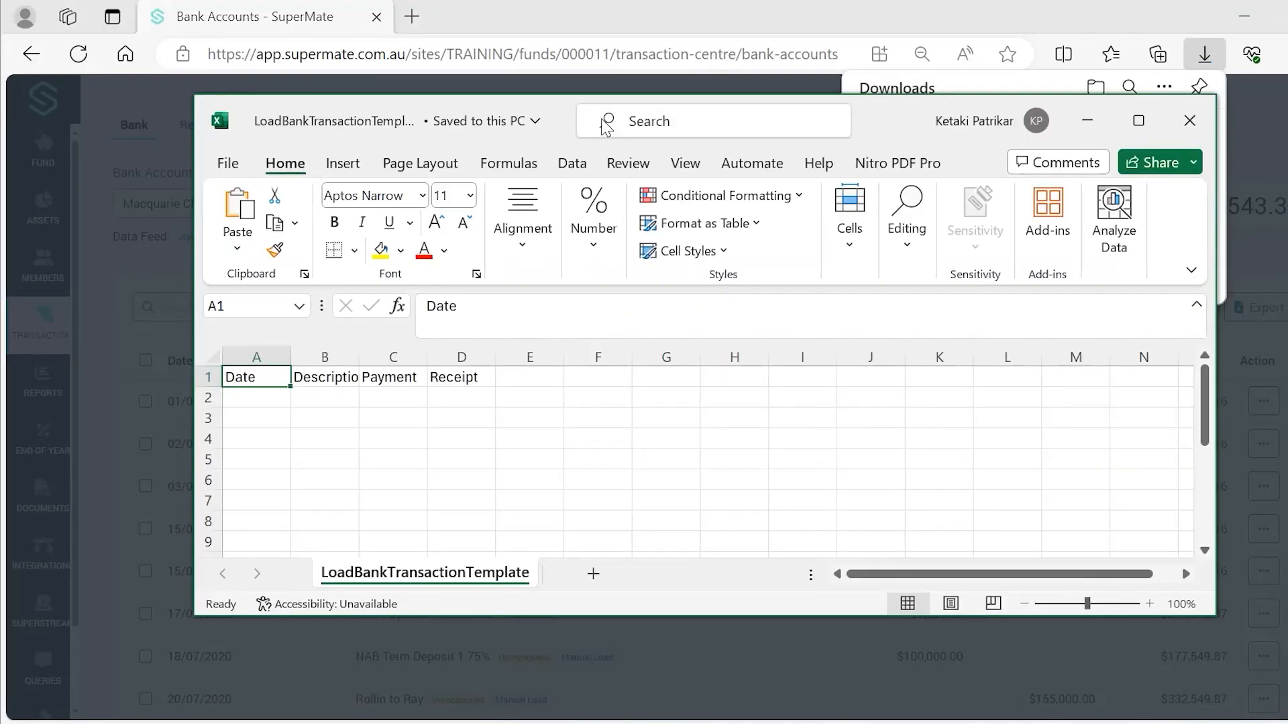
double_click(880, 125)
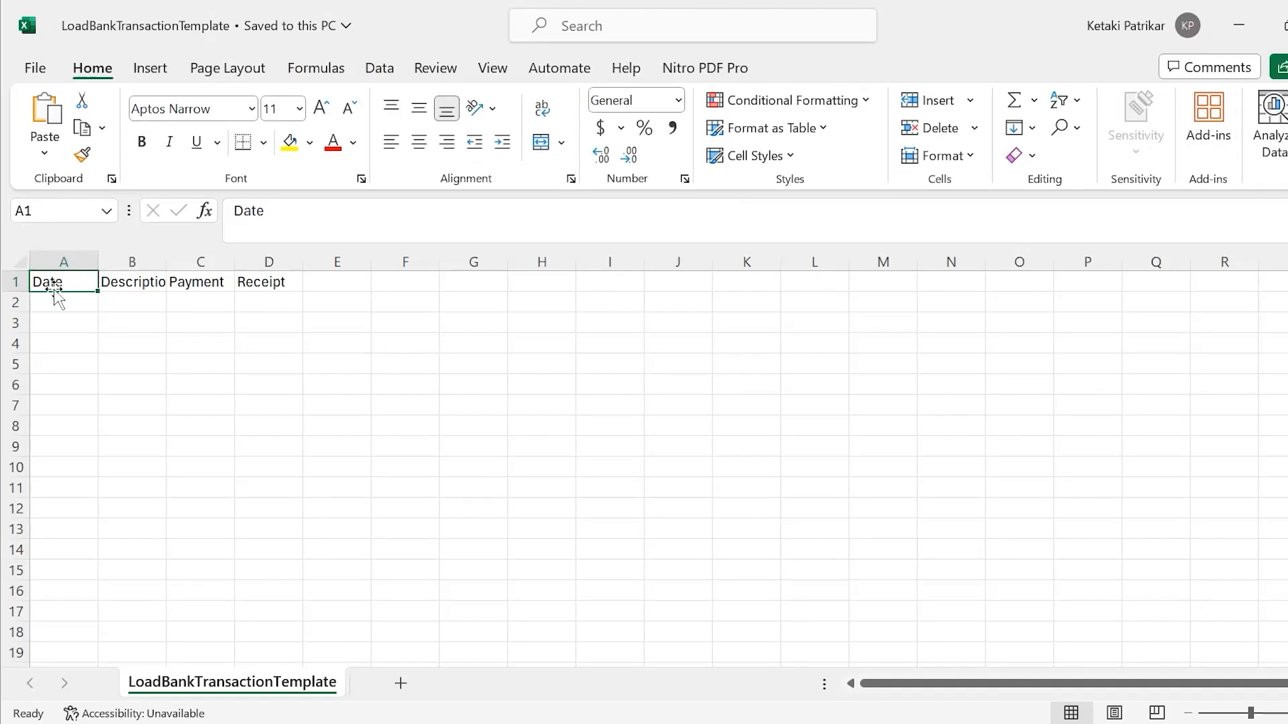
click(21, 261)
double_click(96, 263)
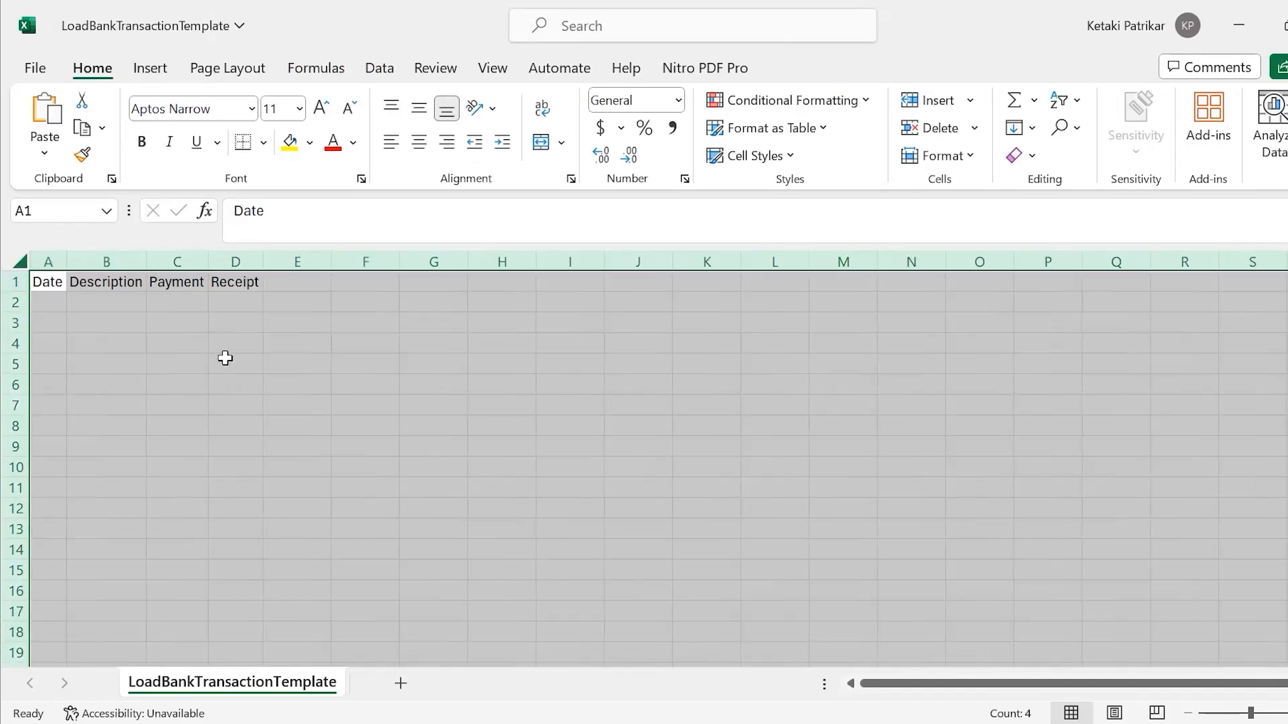
click(382, 484)
Step: Return to SuperMate, load the Bank of Queensland PDF statement by dropping it onto the page, and review its extracted transactions
key(alt+Tab)
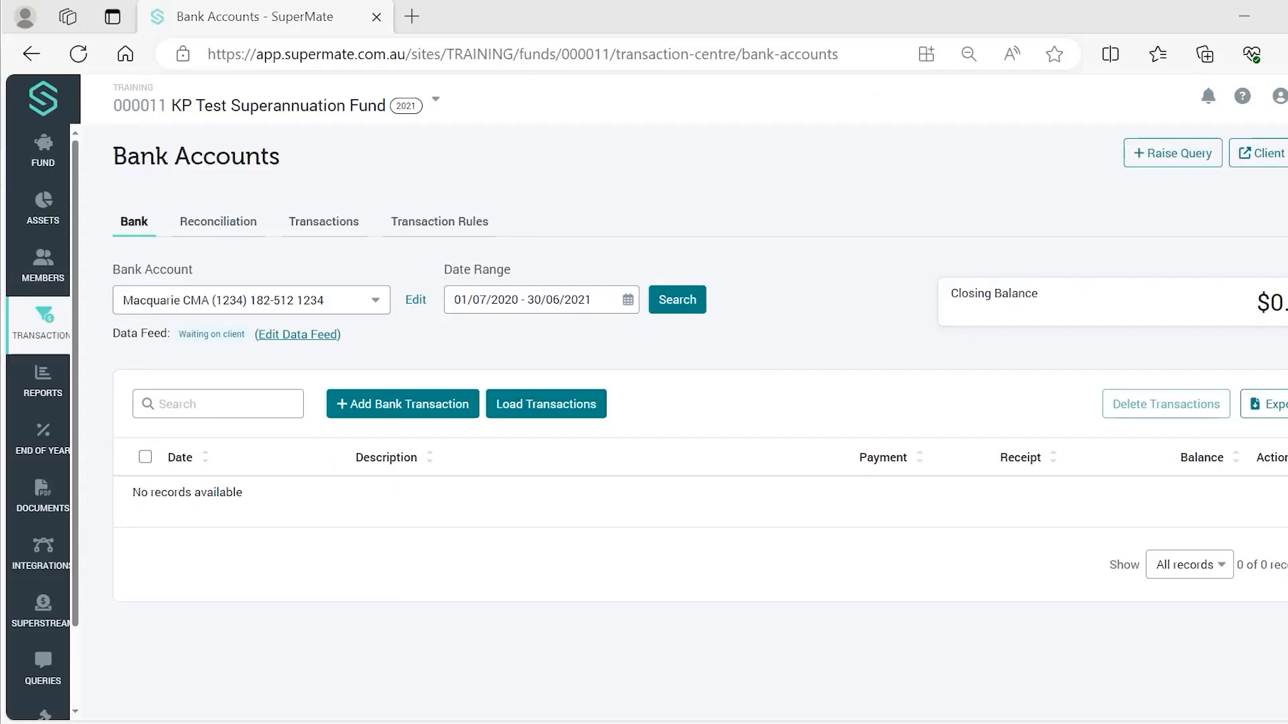
drag(4, 403, 748, 466)
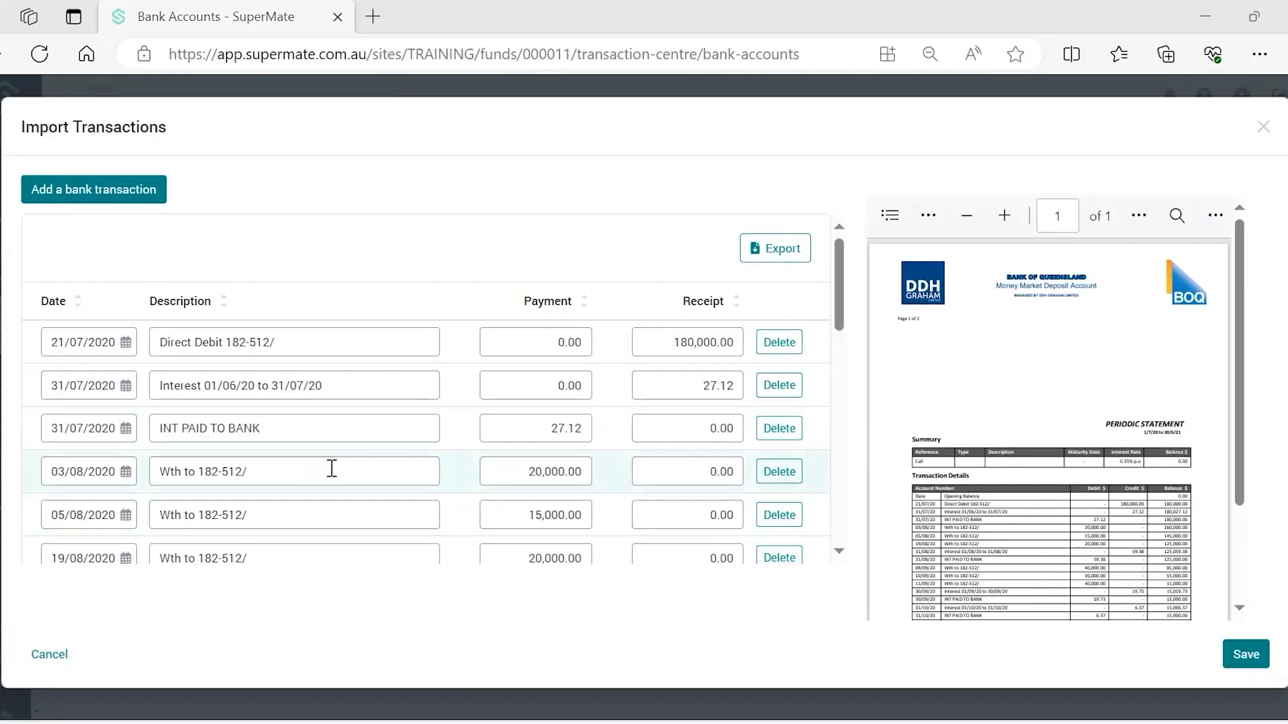
scroll(348, 472, down, 3)
scroll(348, 471, down, 2)
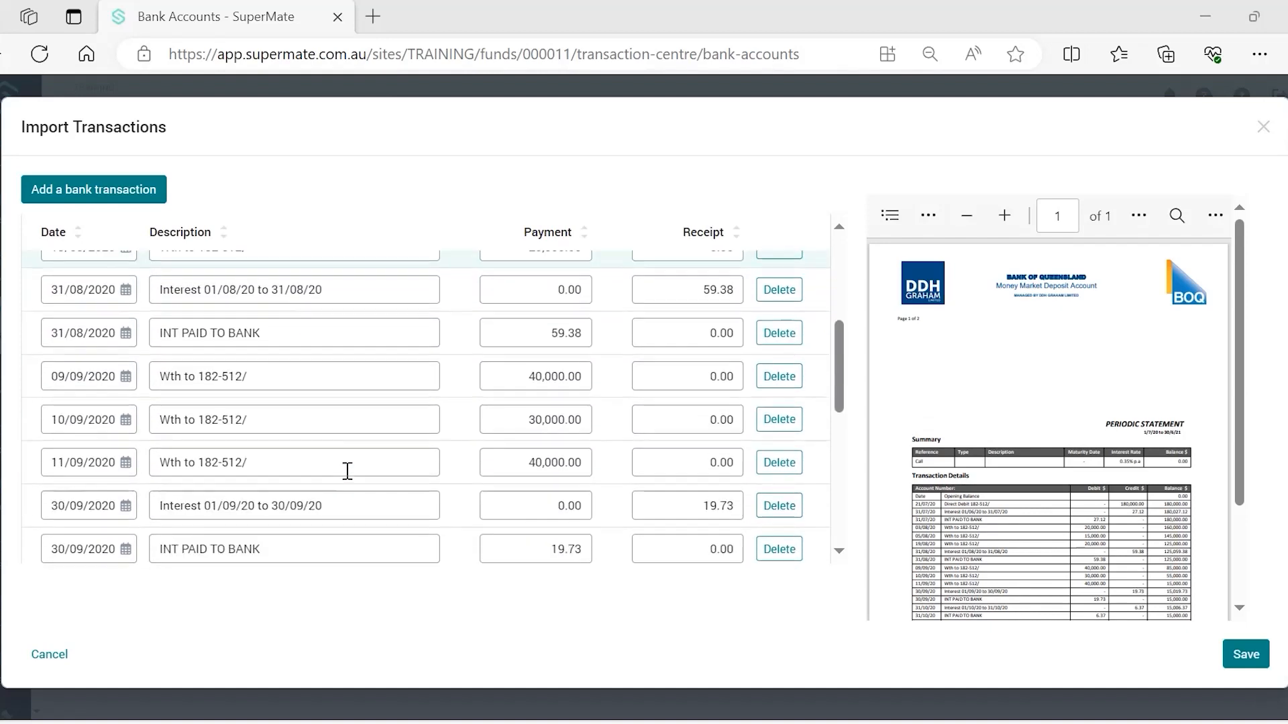
scroll(348, 470, down, 2)
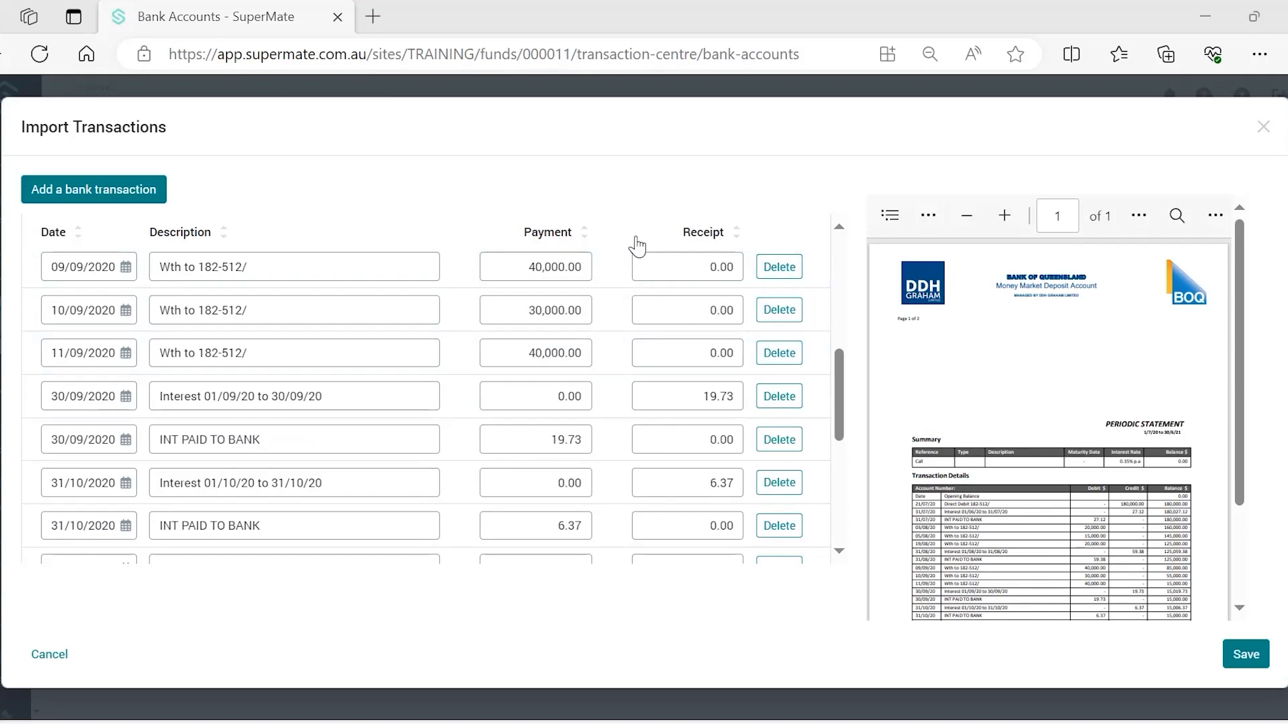
scroll(717, 399, up, 2)
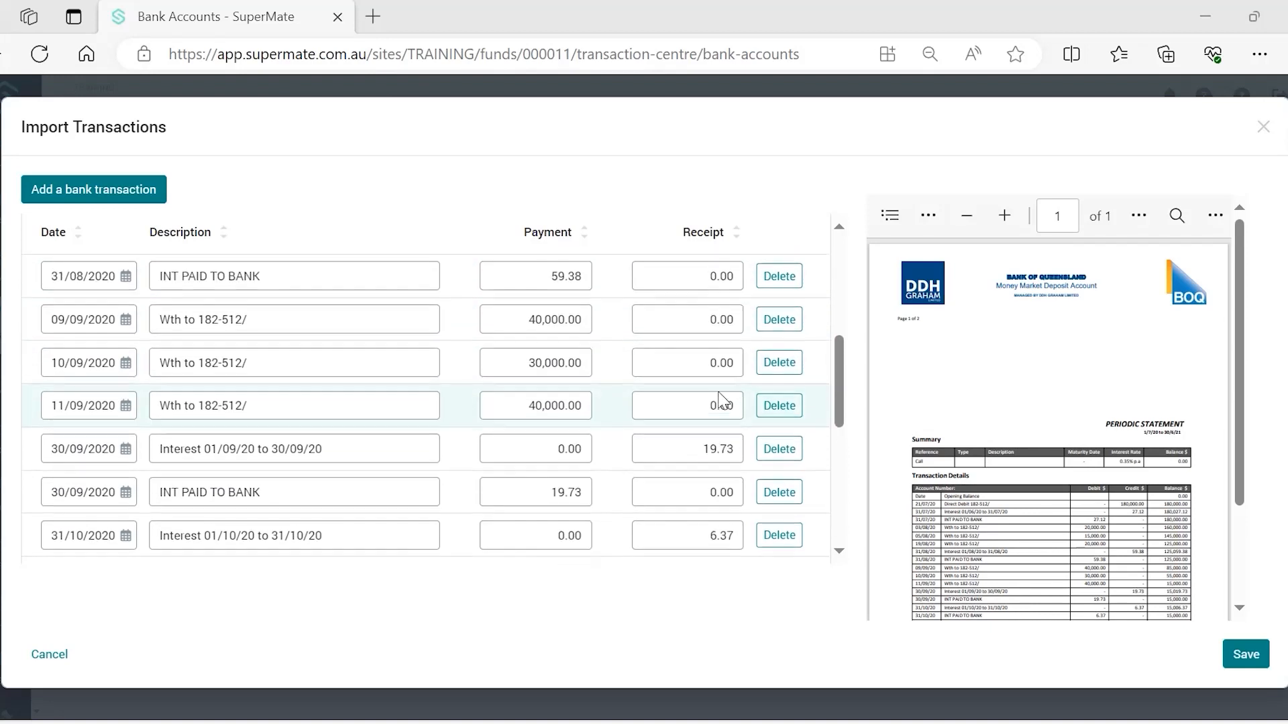
scroll(719, 399, down, 2)
scroll(722, 399, up, 1)
scroll(723, 399, up, 5)
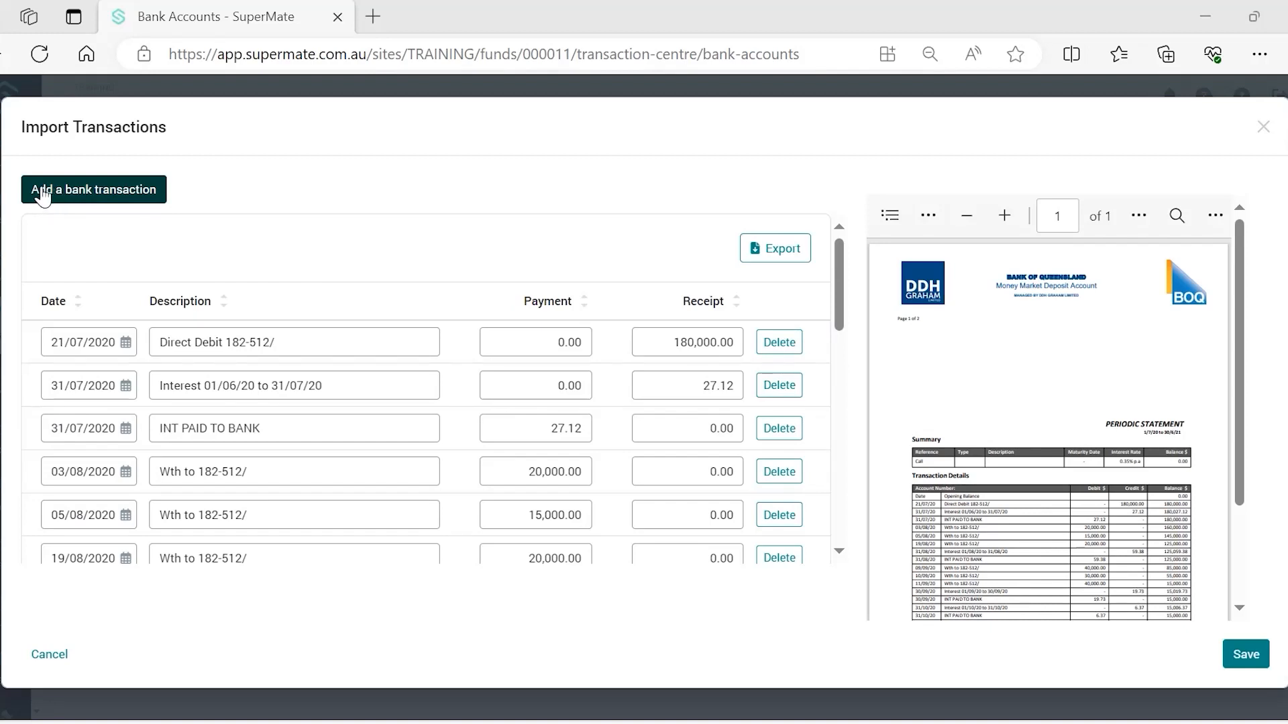
Step: Add a blank bank transaction row to the statement import and delete it again
click(129, 194)
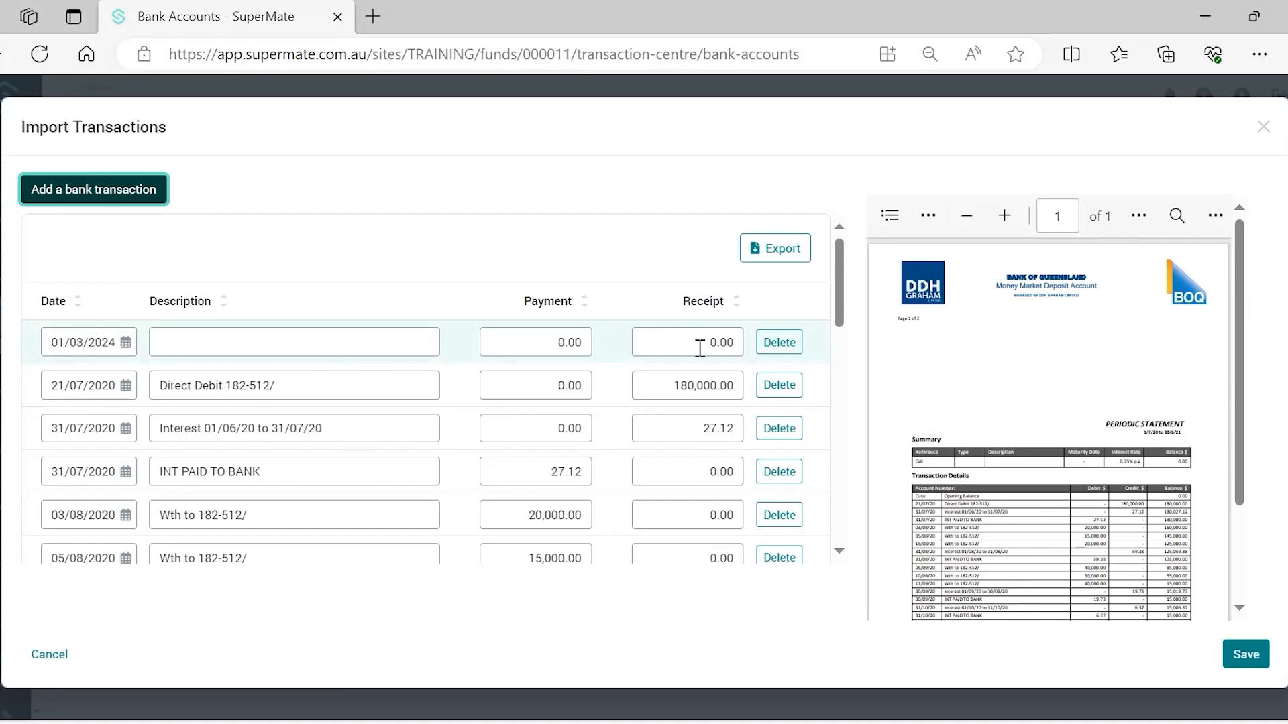
click(781, 346)
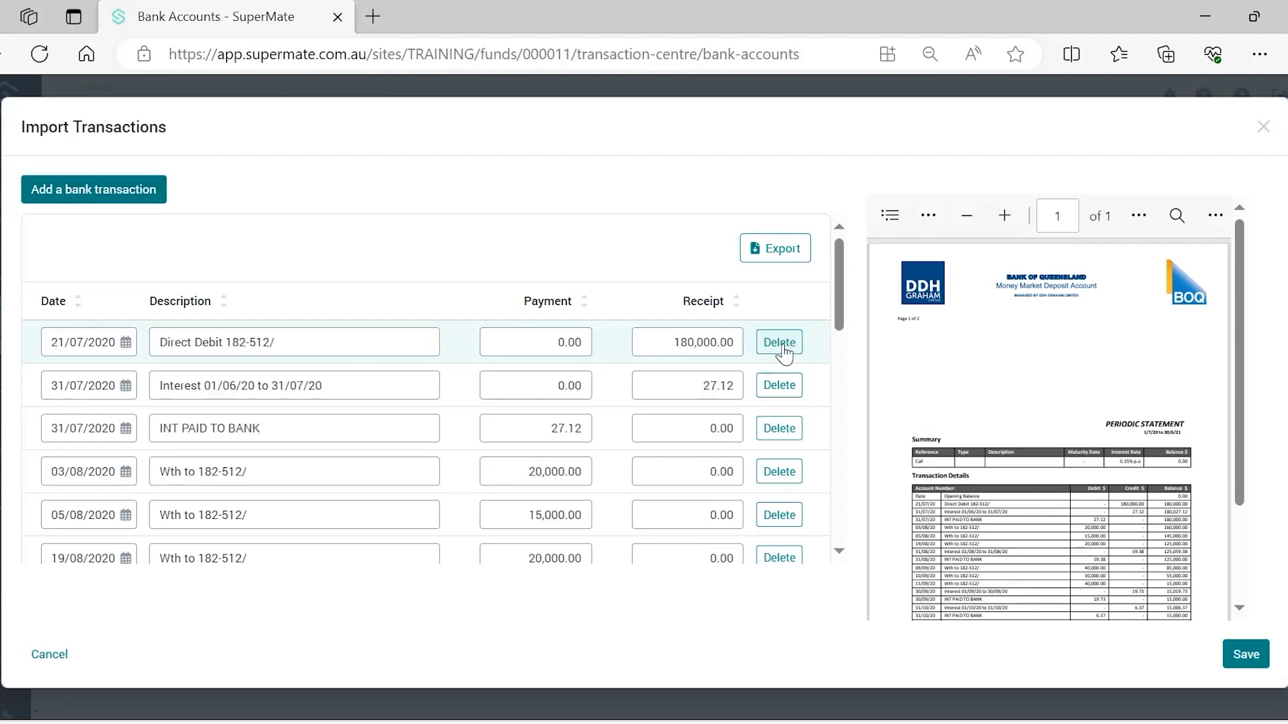
Step: Check the statement preview, save the extracted transactions, and highlight the DataHero source label on the 21/07/2020 entry
scroll(469, 456, down, 4)
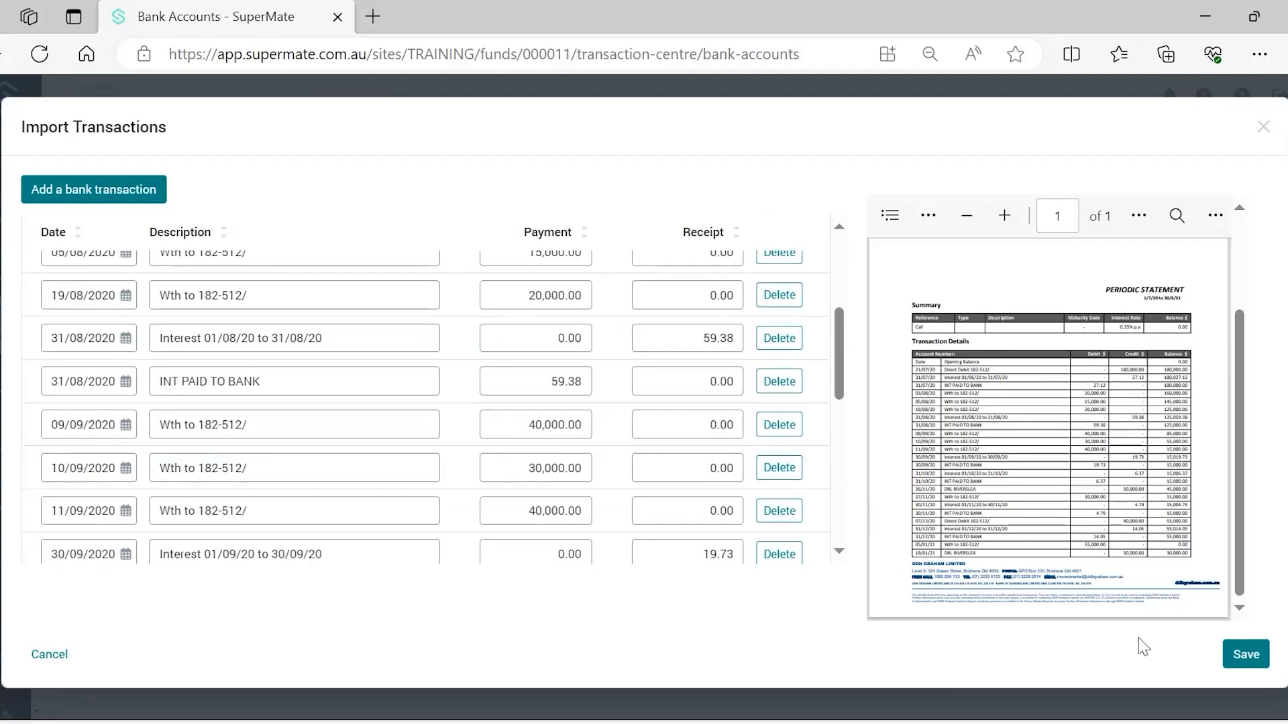
click(1247, 658)
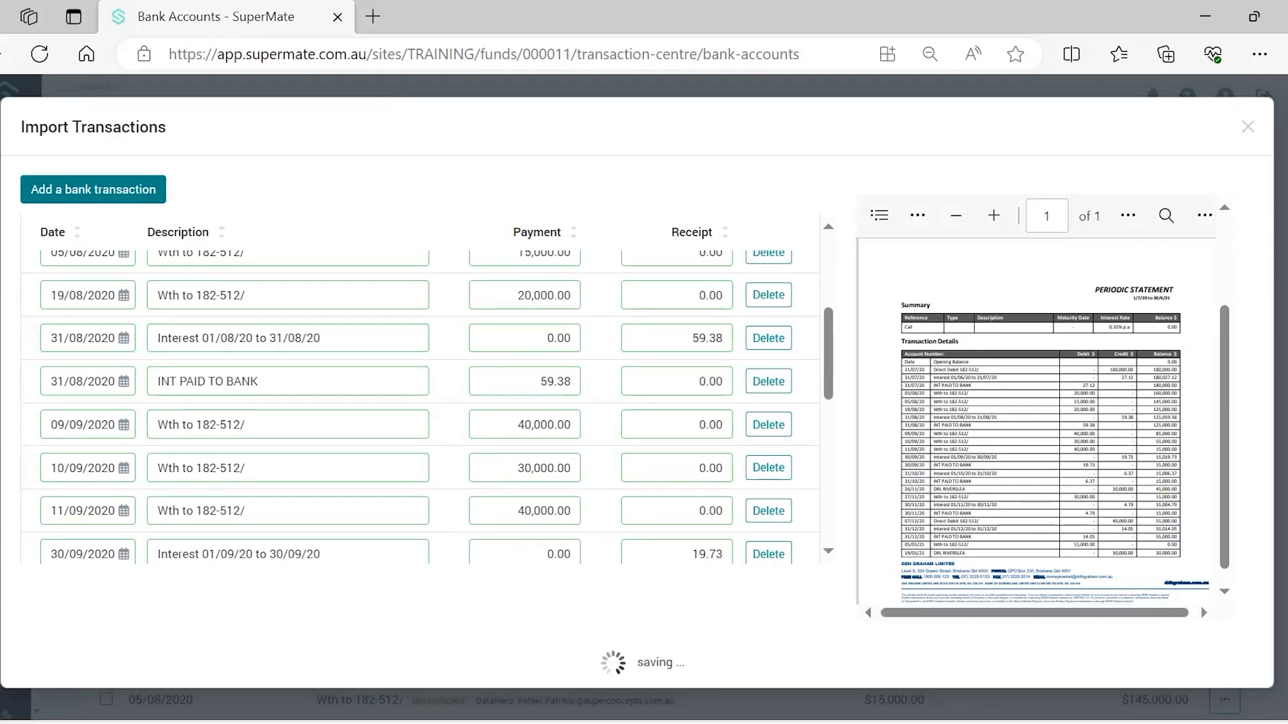
scroll(575, 550, down, 3)
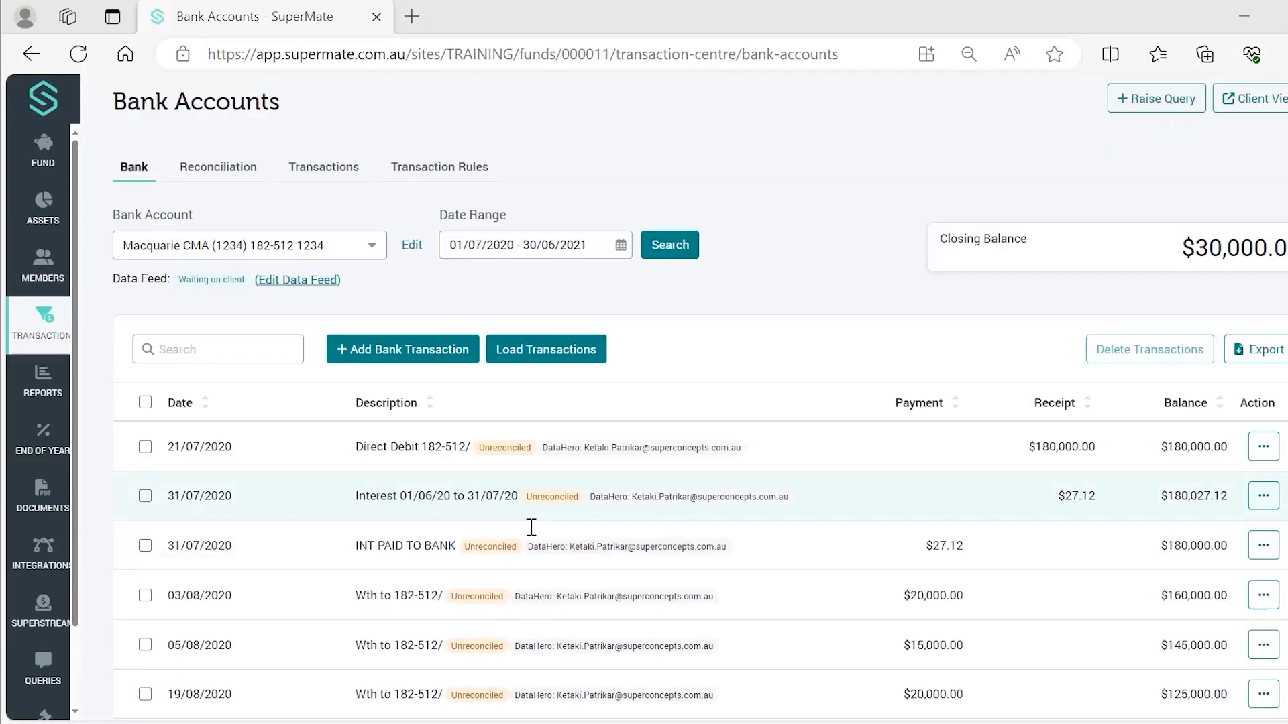
drag(543, 308, 583, 310)
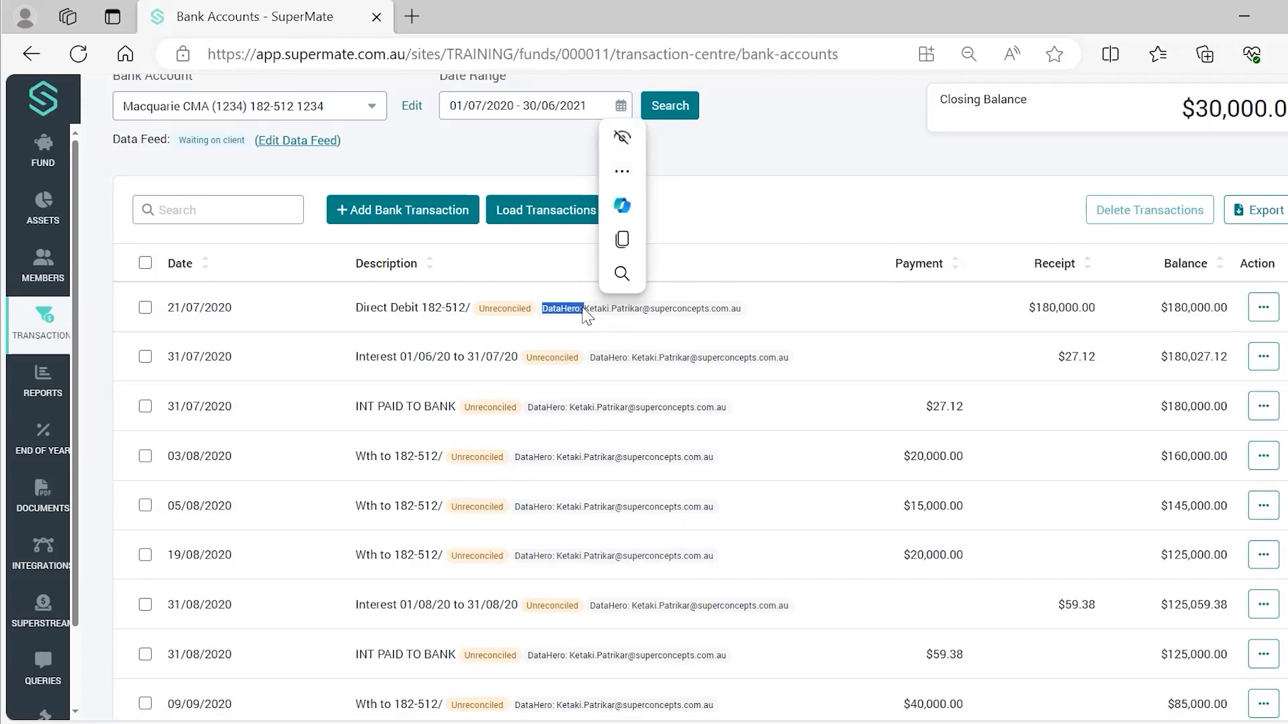
click(777, 224)
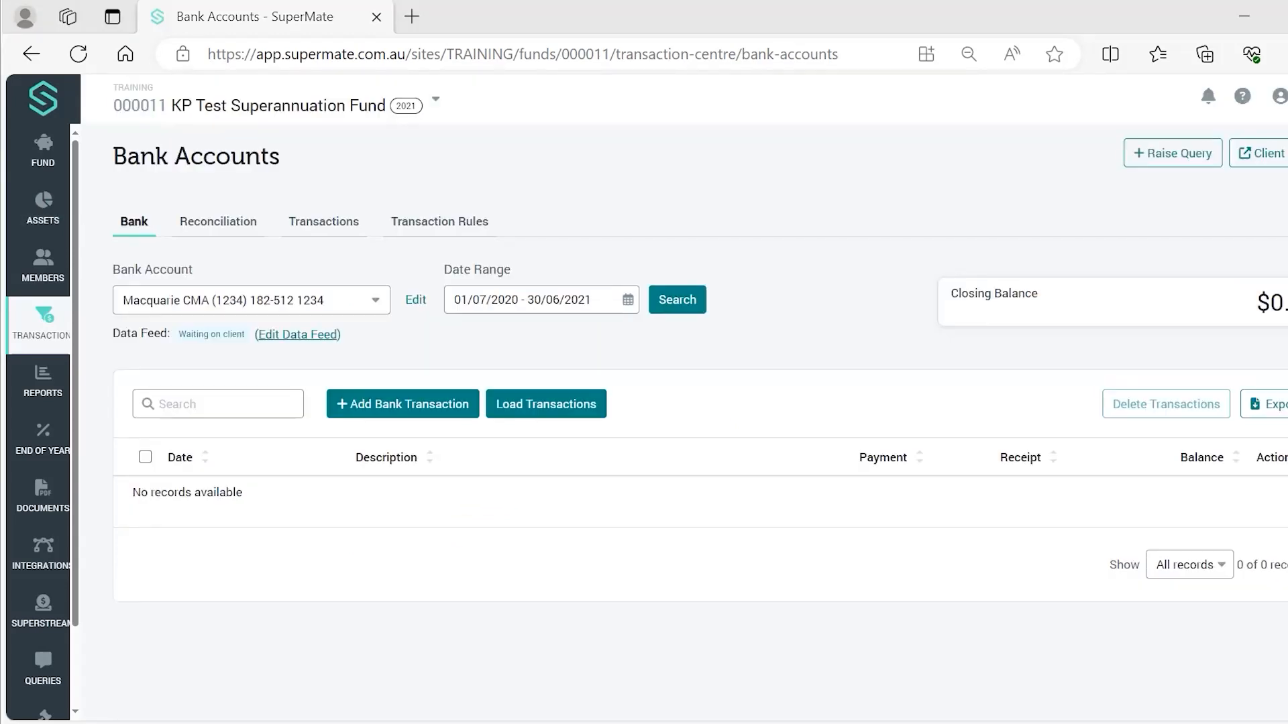
Step: Load the Macquarie Cash Management Account statement by dropping it onto the page, and review its extracted transactions
drag(872, 510, 764, 424)
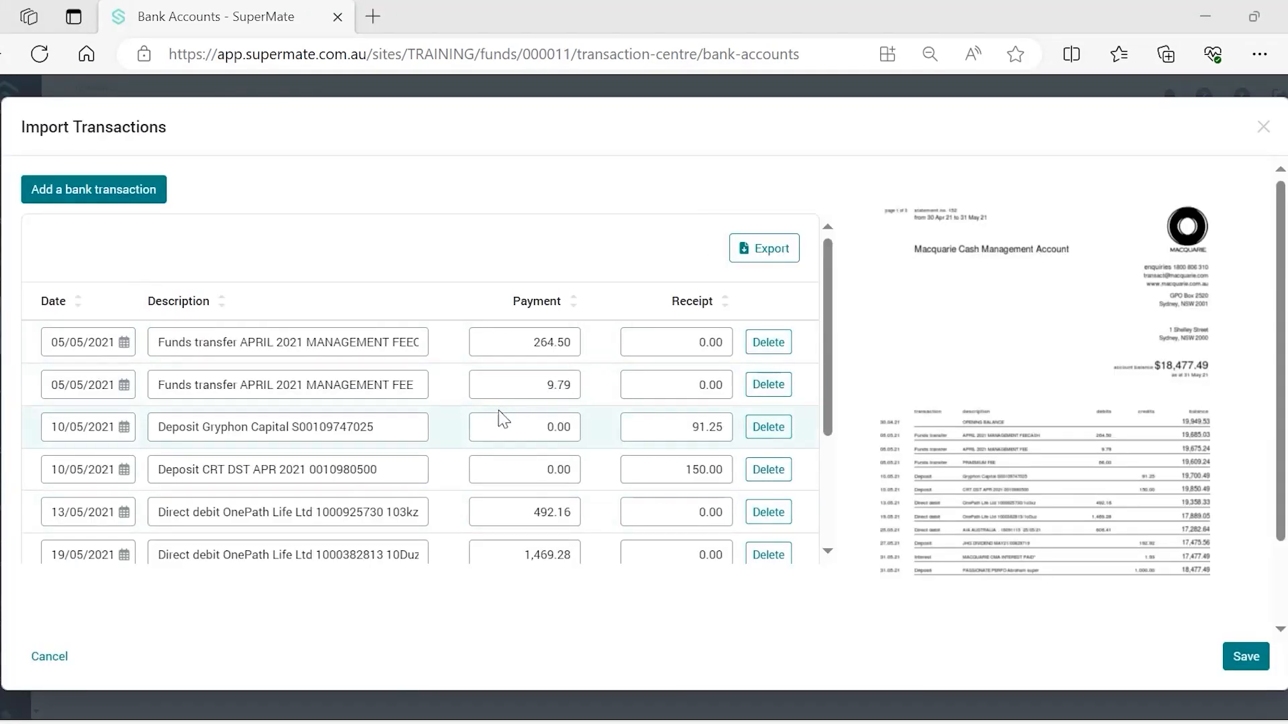
scroll(721, 446, down, 1)
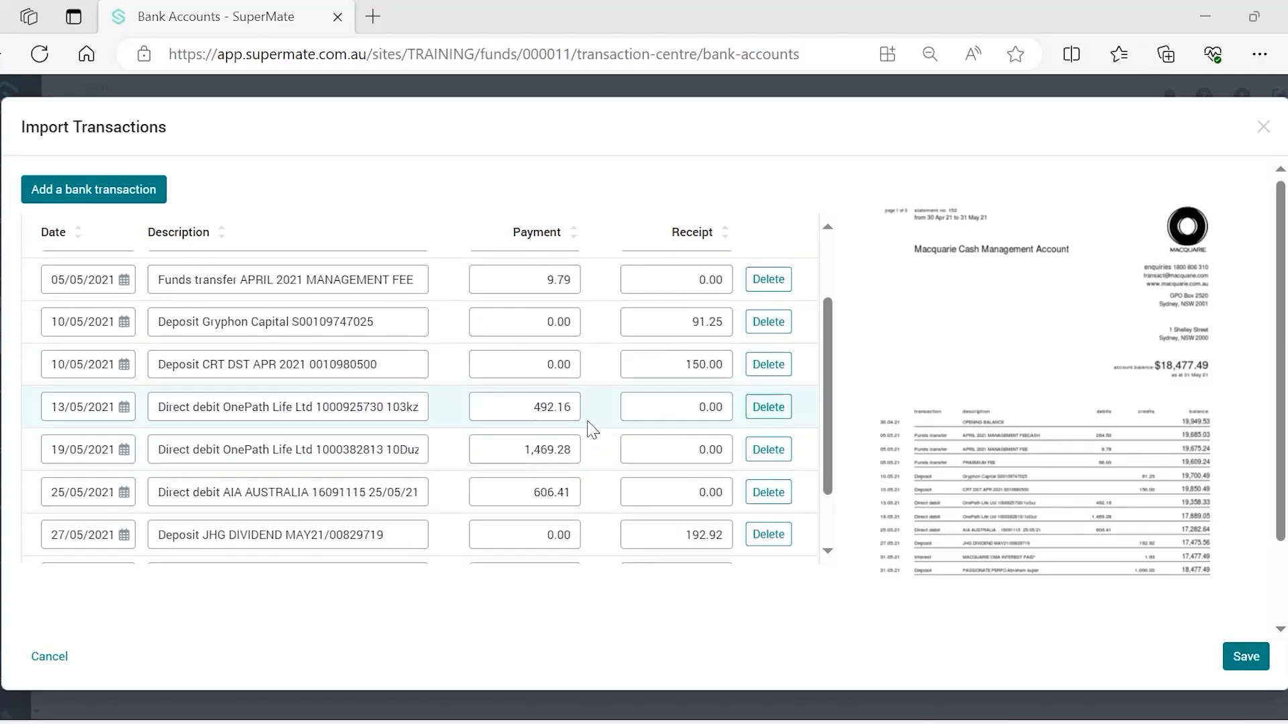
scroll(660, 420, up, 1)
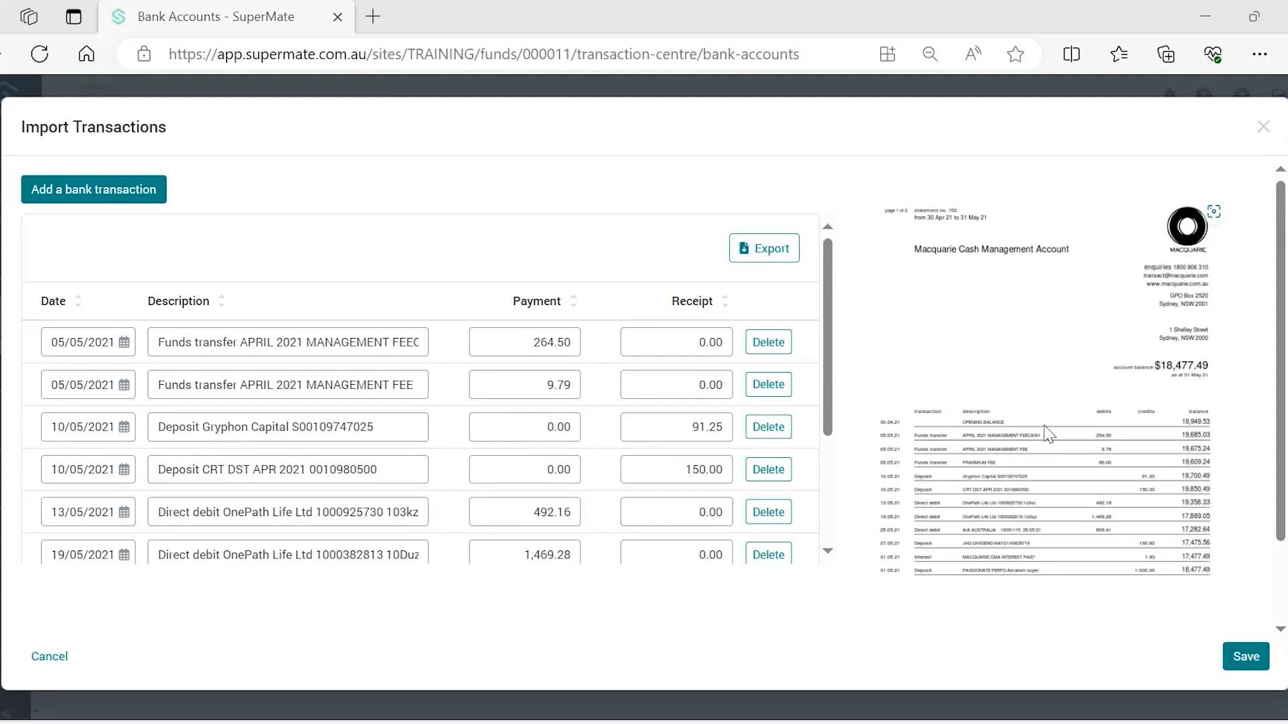
Step: Check the Macquarie statement preview, save the extracted transactions, and highlight the DataHero source label on the first 05/05/2021 entry
scroll(1049, 437, down, 2)
scroll(1049, 443, up, 2)
click(1243, 660)
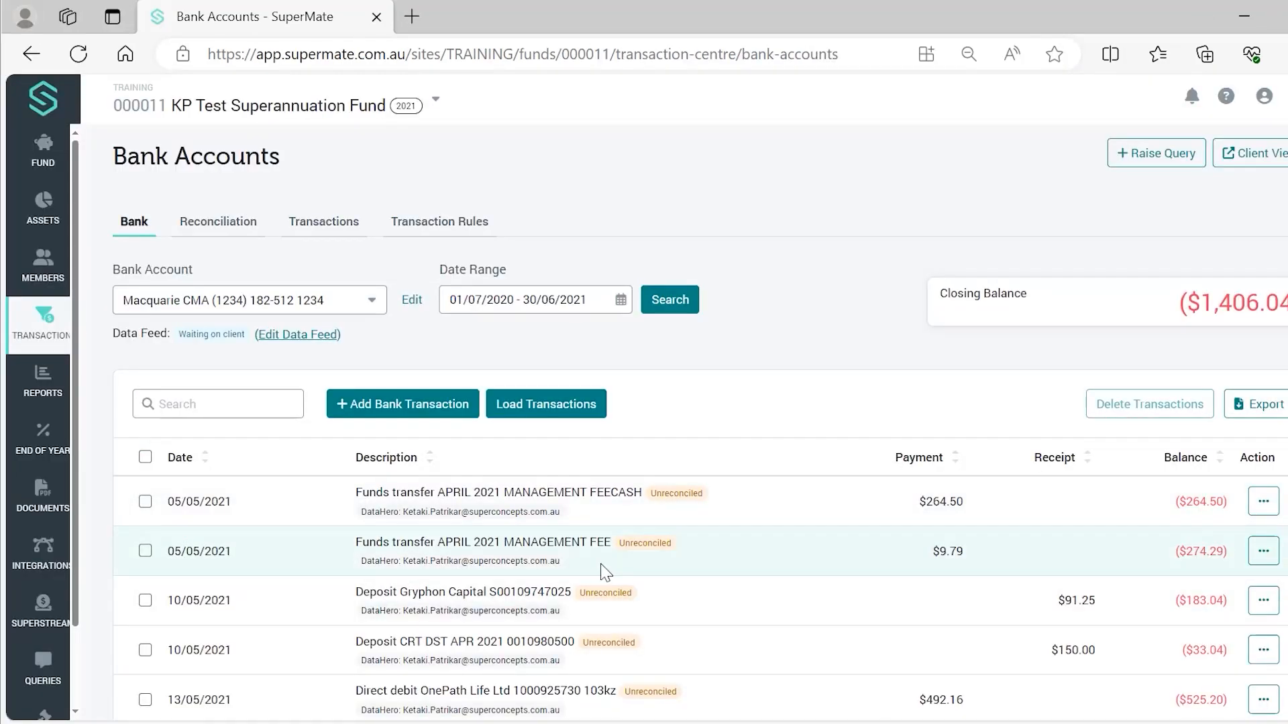
scroll(590, 562, down, 1)
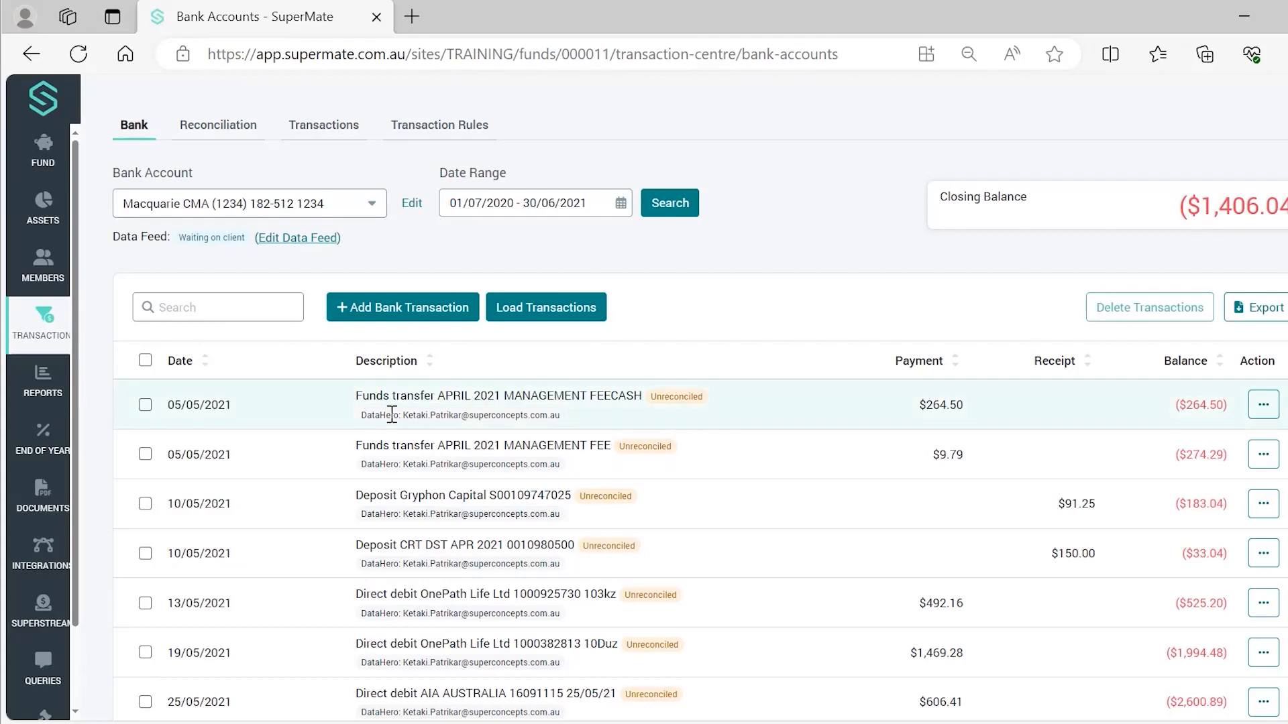
drag(364, 417, 402, 416)
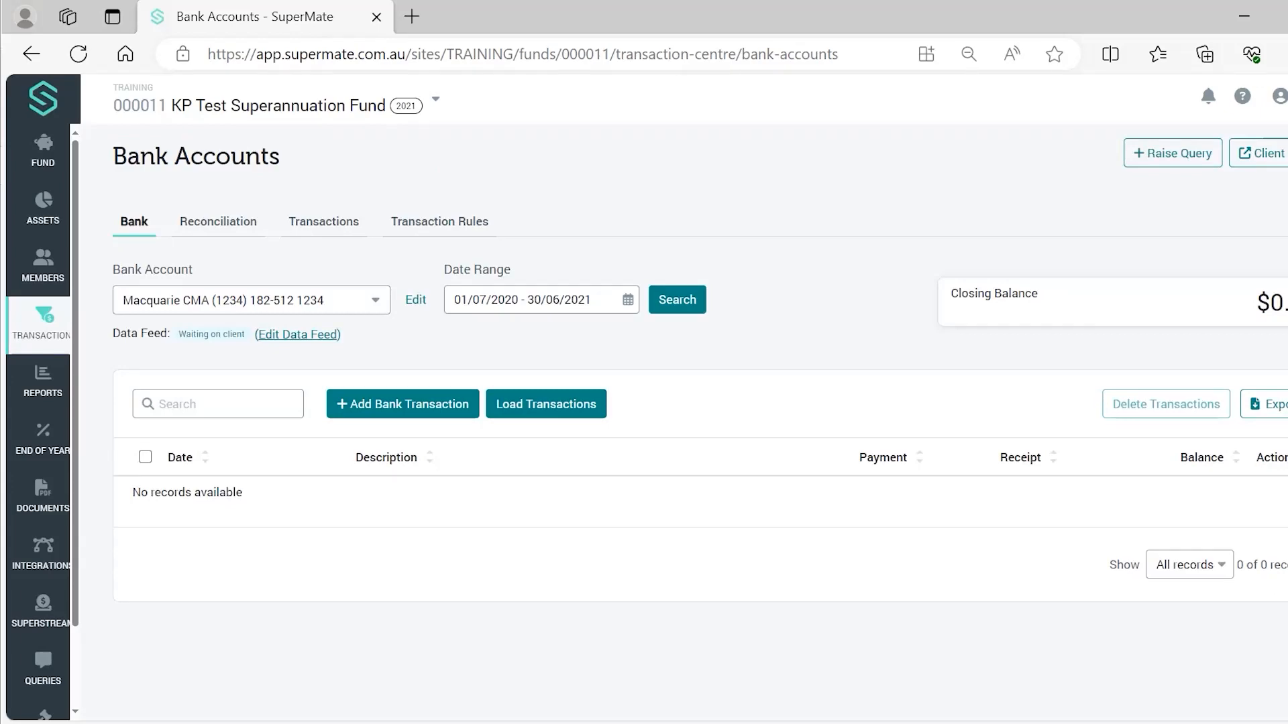
Step: Switch to the Bank workbook in Excel and copy the full transaction table with its Date, Description, Payment and Receipt headers
key(alt+Tab)
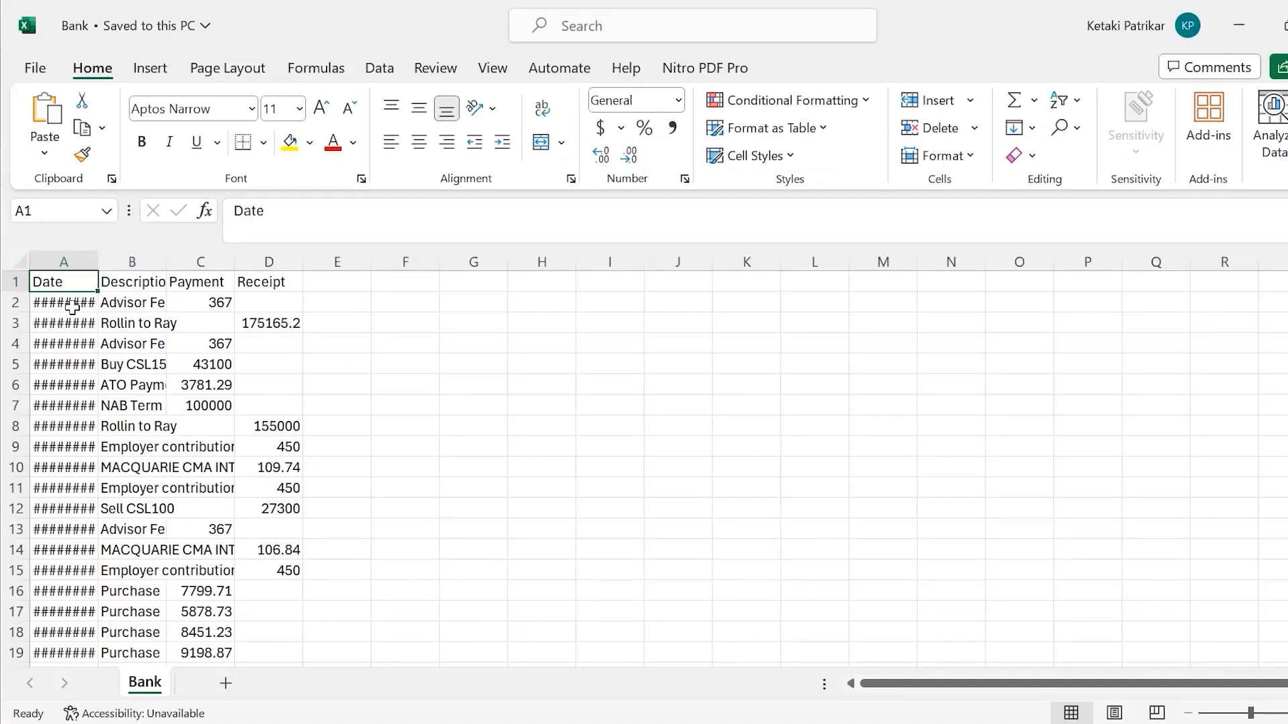
key(ctrl+shift+Right)
key(ctrl+shift+Down)
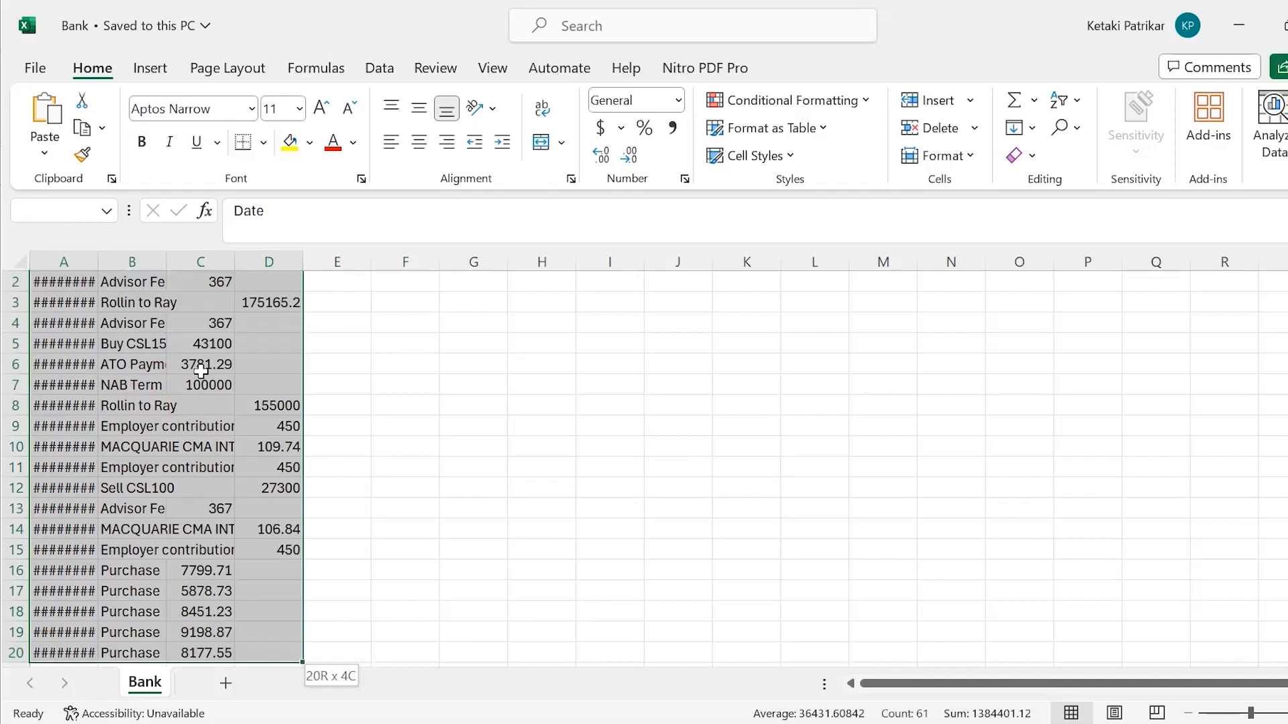
key(ctrl+c)
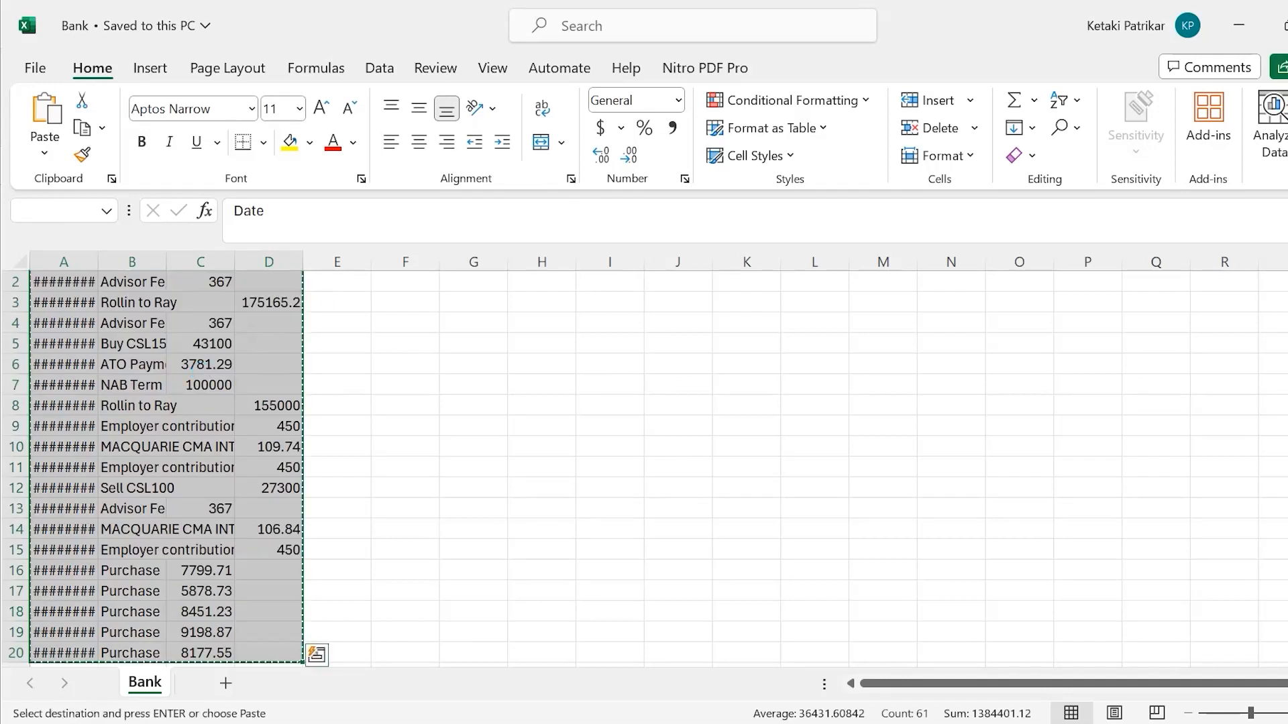
Step: Return to SuperMate, load the copied transactions from the clipboard, review the import rows through the last Purchase entry, and save them
key(alt+Tab)
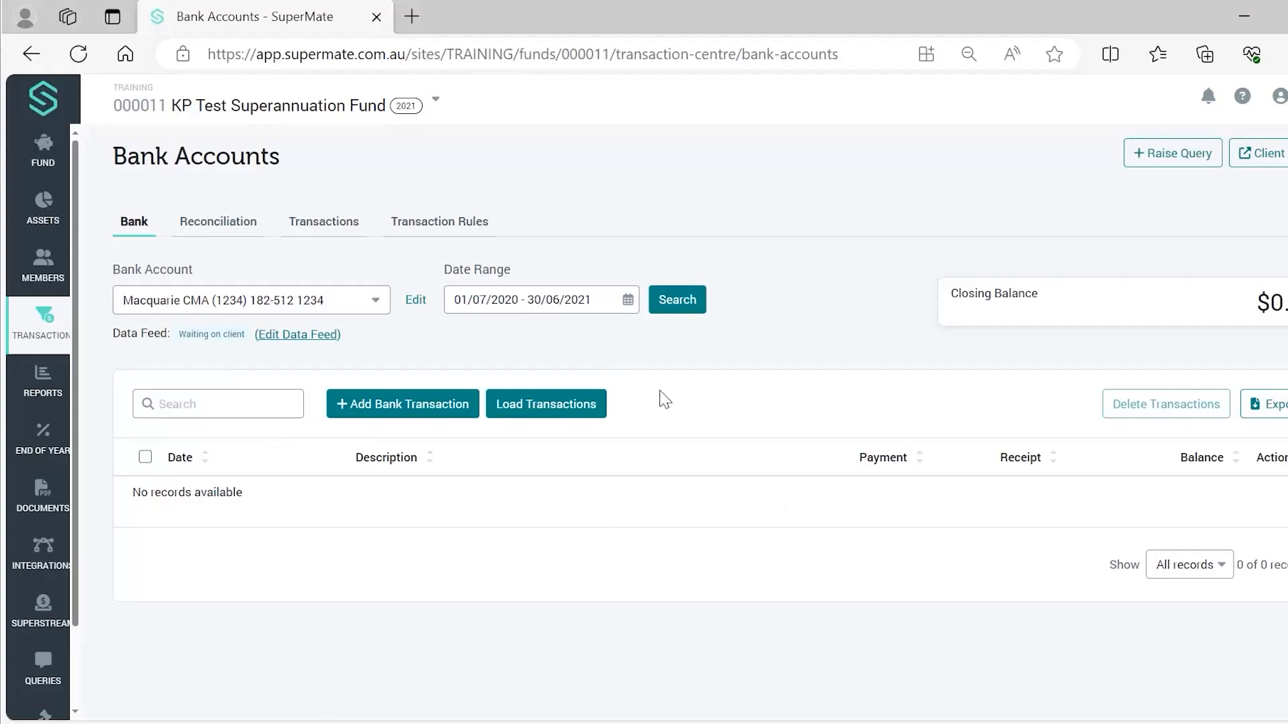
click(565, 406)
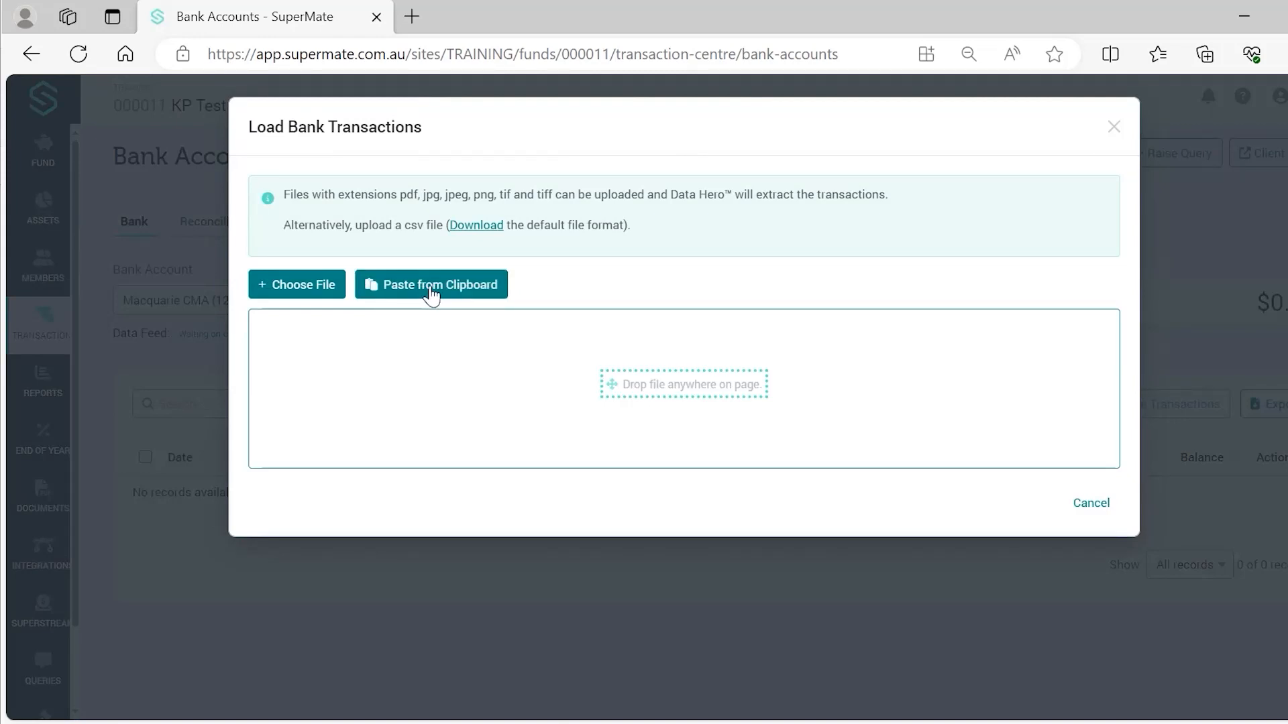
click(432, 288)
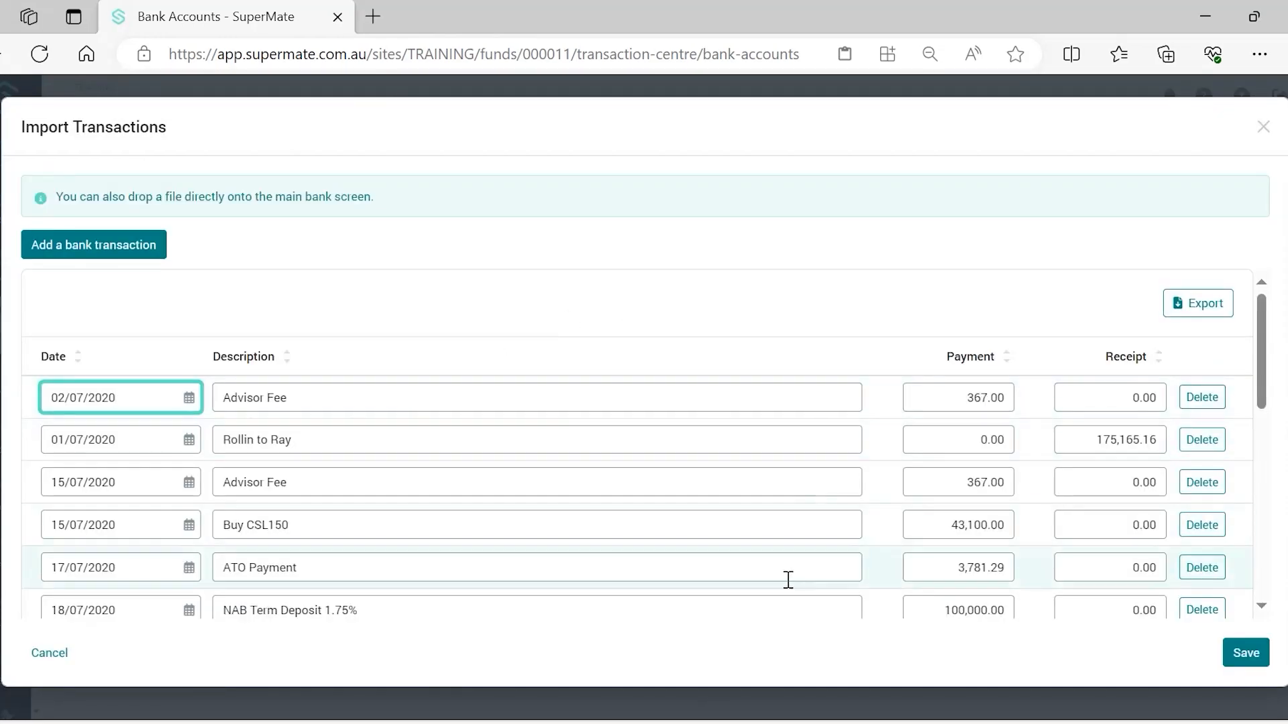
scroll(788, 580, down, 10)
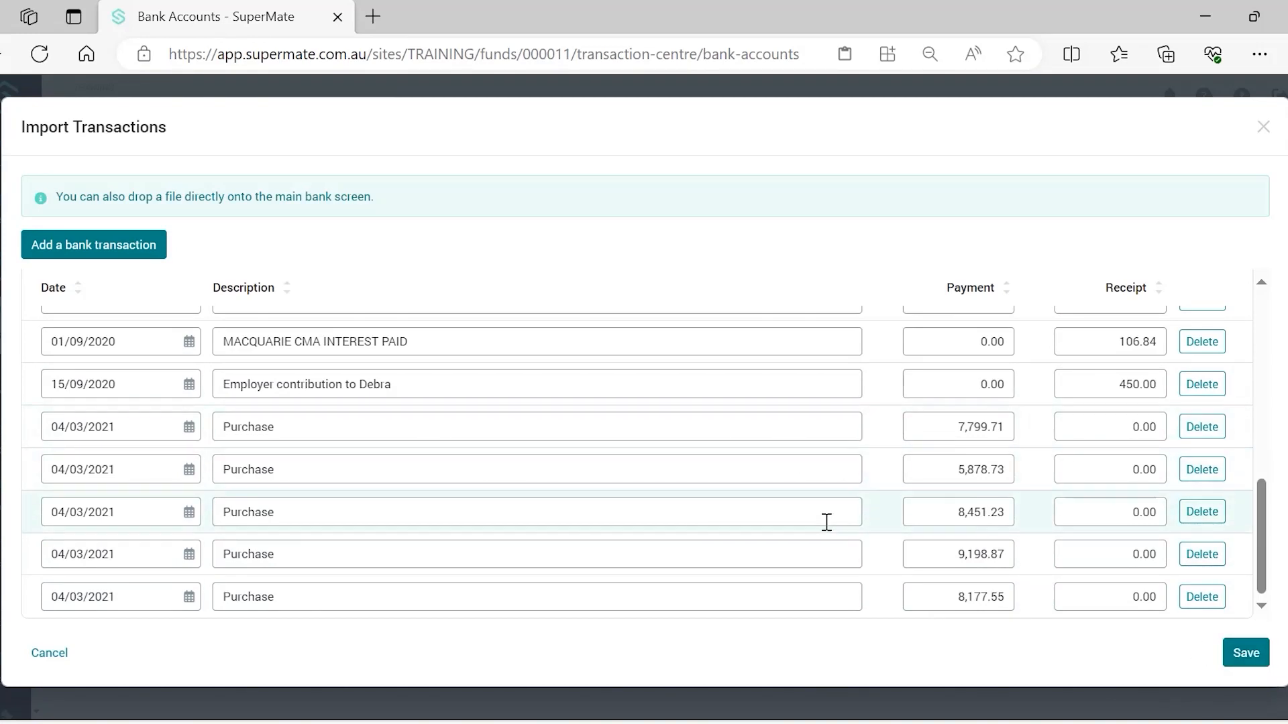
click(1258, 657)
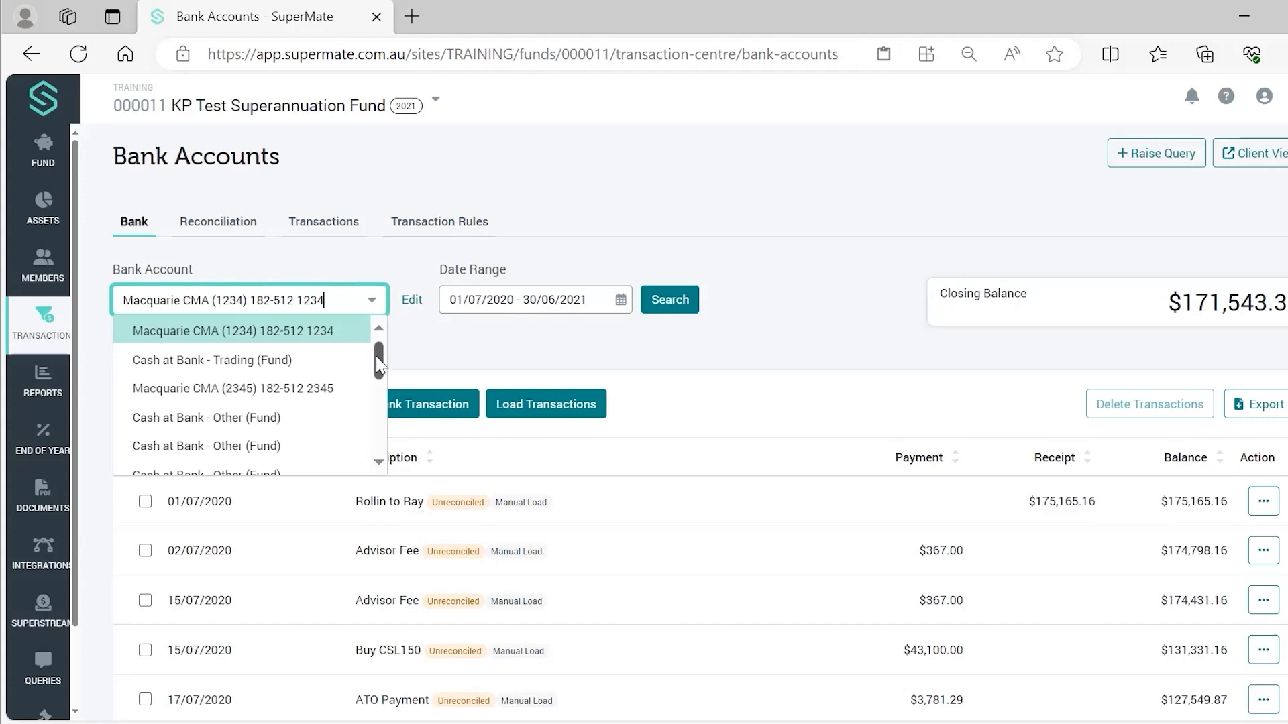
Step: In the second Macquarie CMA account, add a 5,000.00 member contribution receipt dated 02/07/2020 and a 1,200.00 Accountancy Fees payment dated 03/07/2020
drag(379, 365, 379, 338)
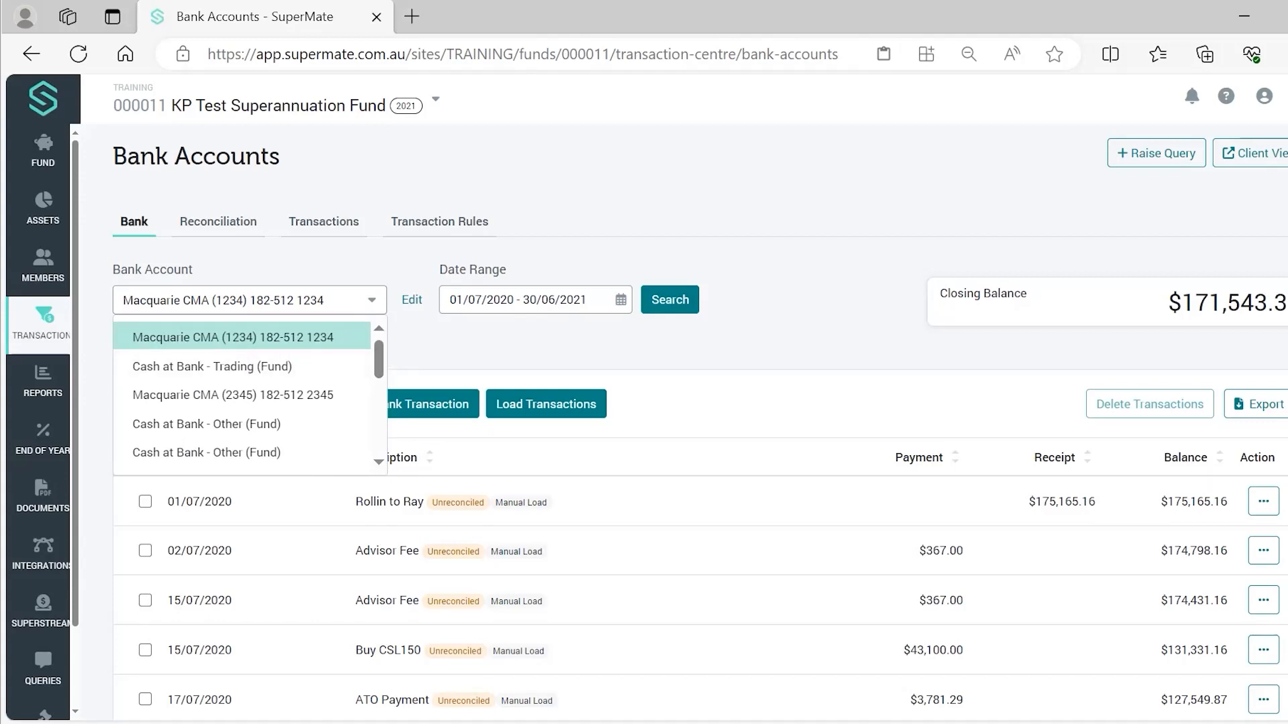
click(197, 397)
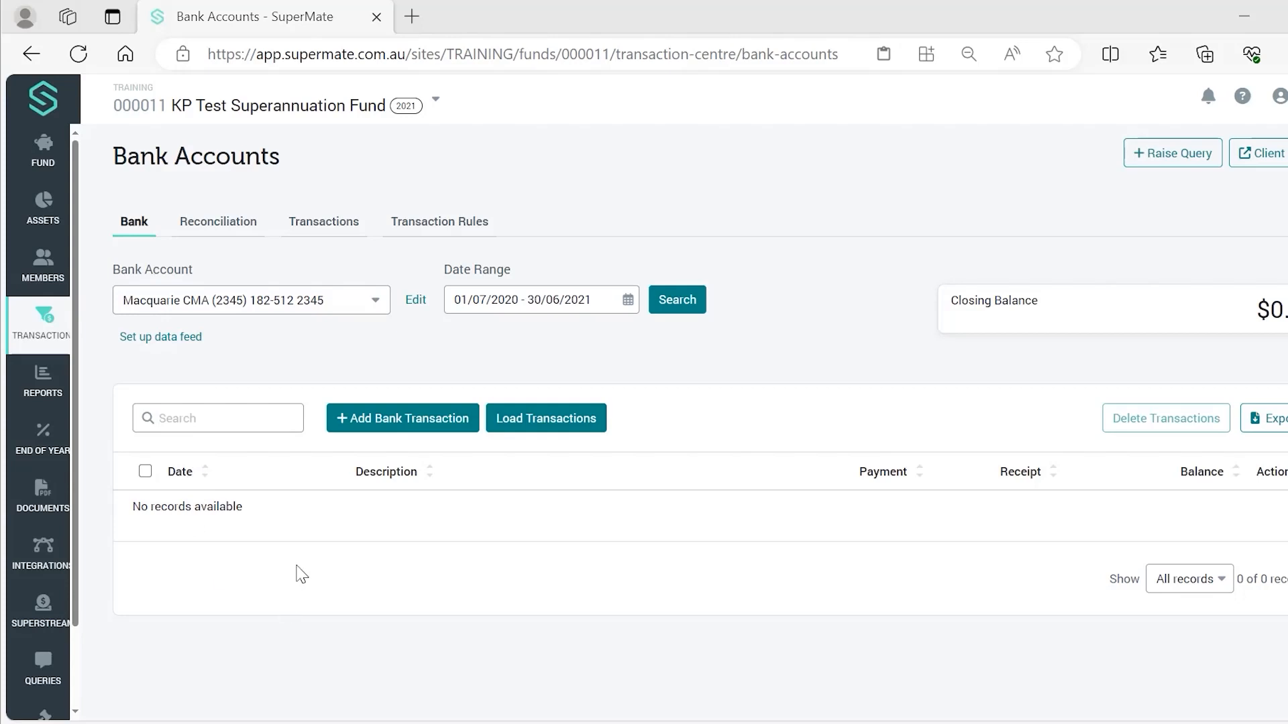
click(406, 423)
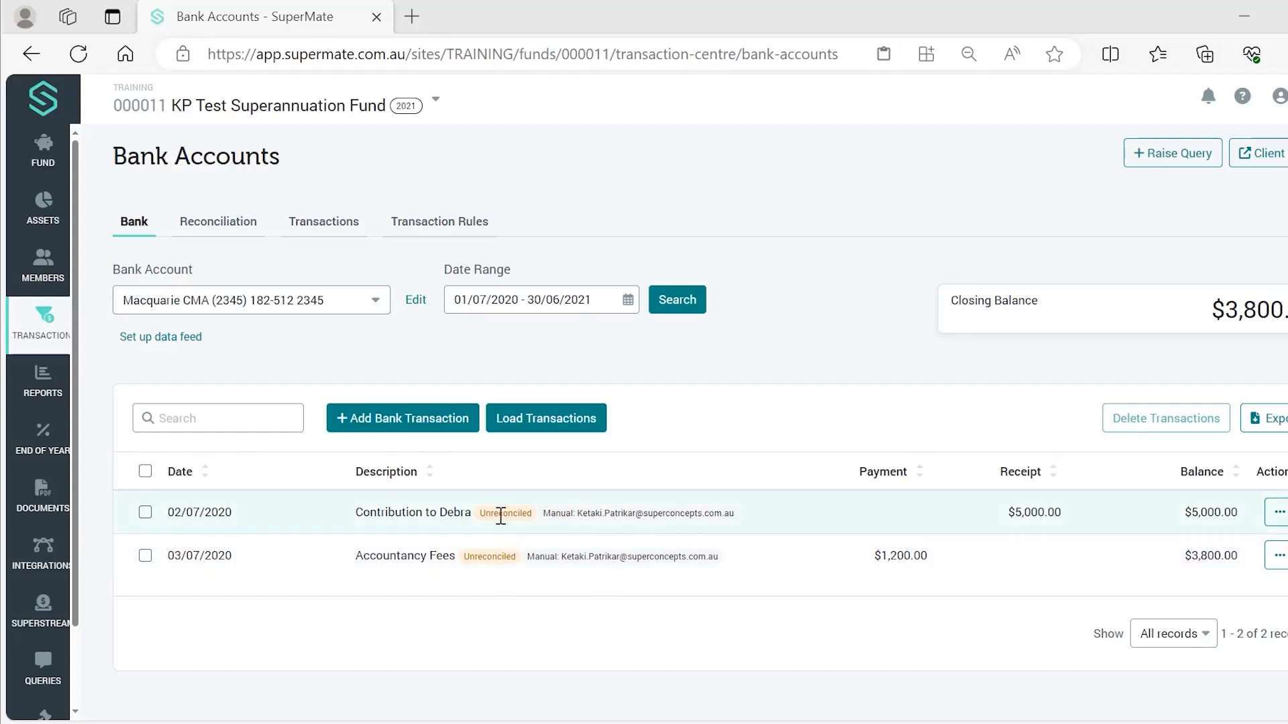
double_click(564, 513)
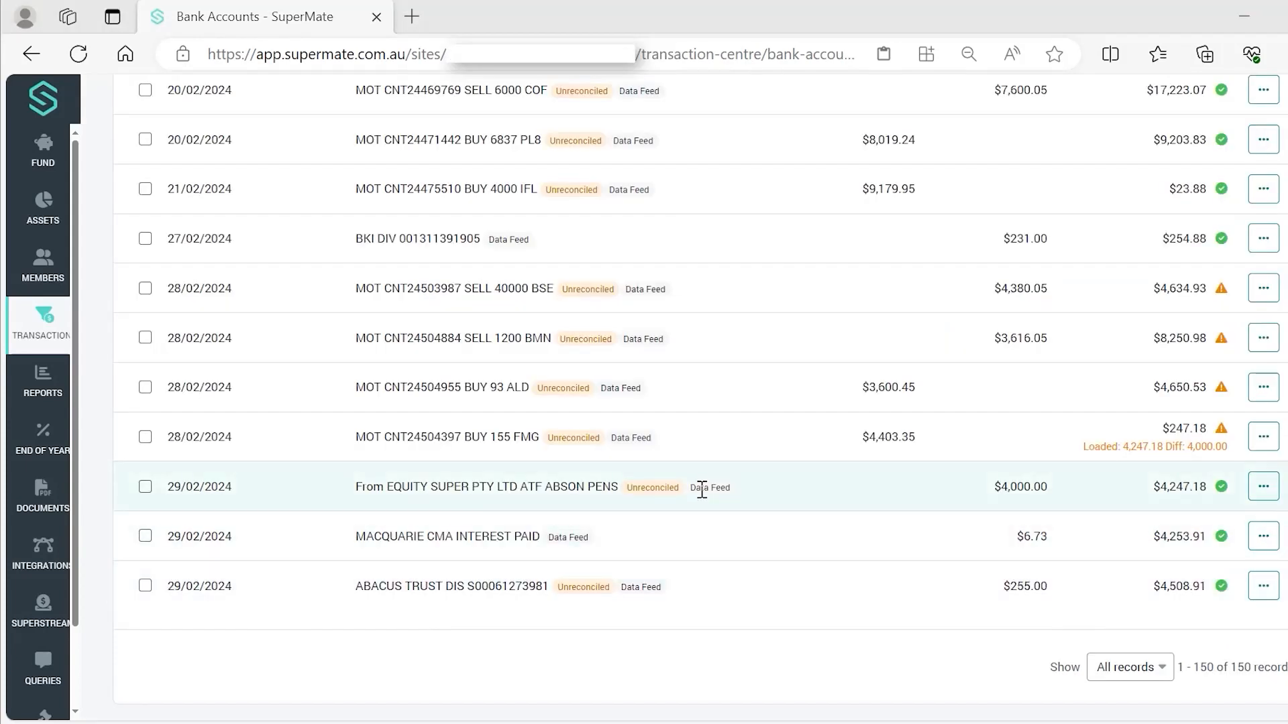
Step: Examine the Data Feed label on the 29/02/2024 EQUITY SUPER entry and the loaded-balance difference on the 28/02/2024 BUY 155 FMG entry
drag(706, 493, 751, 500)
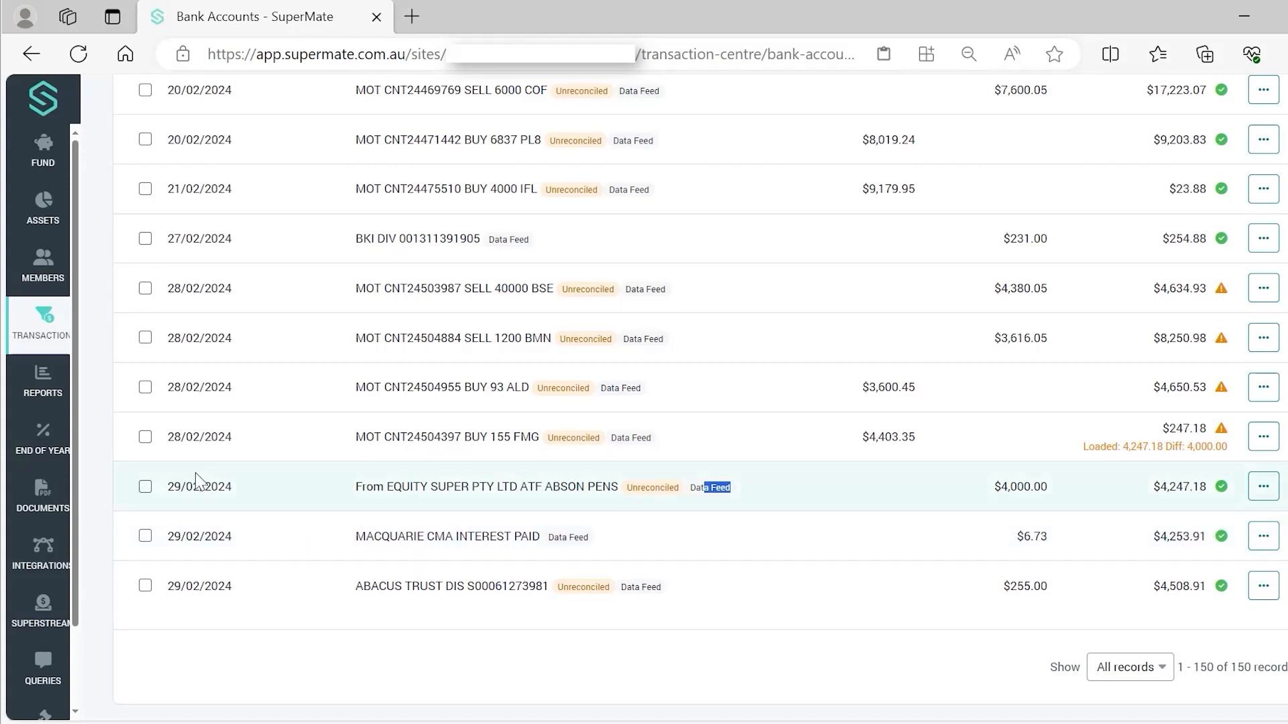
key(alt+Tab)
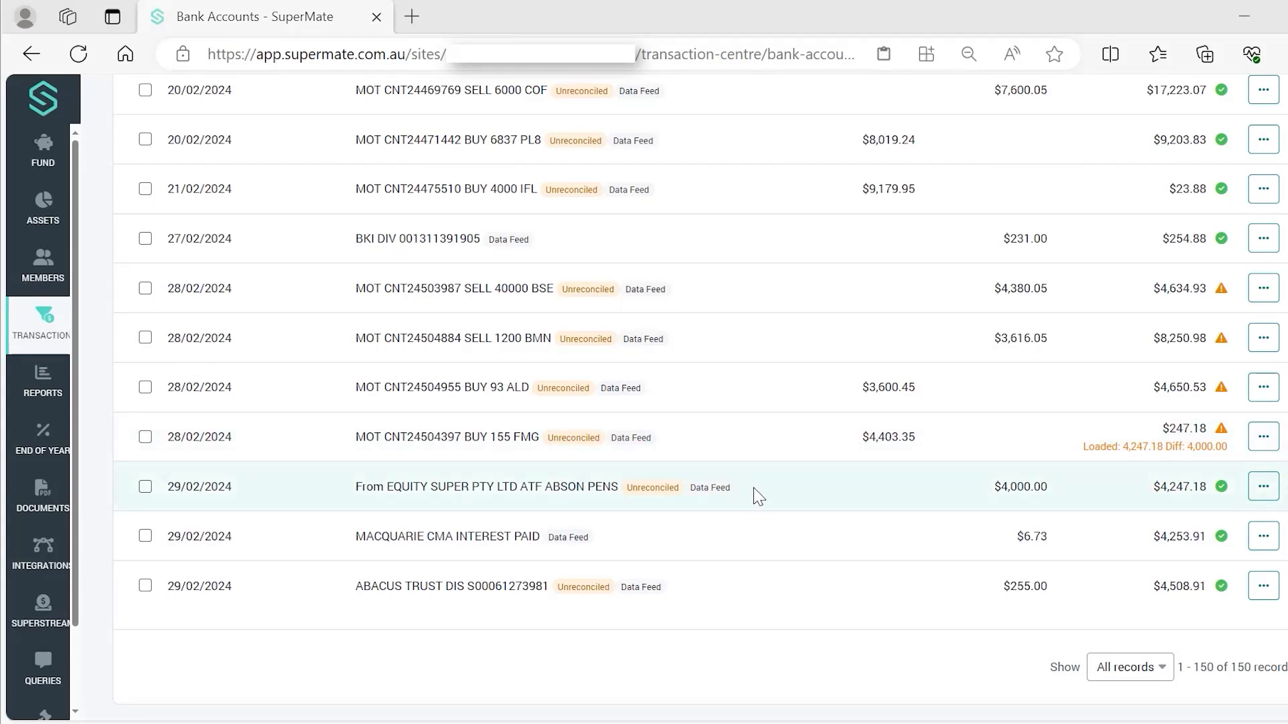
click(1229, 434)
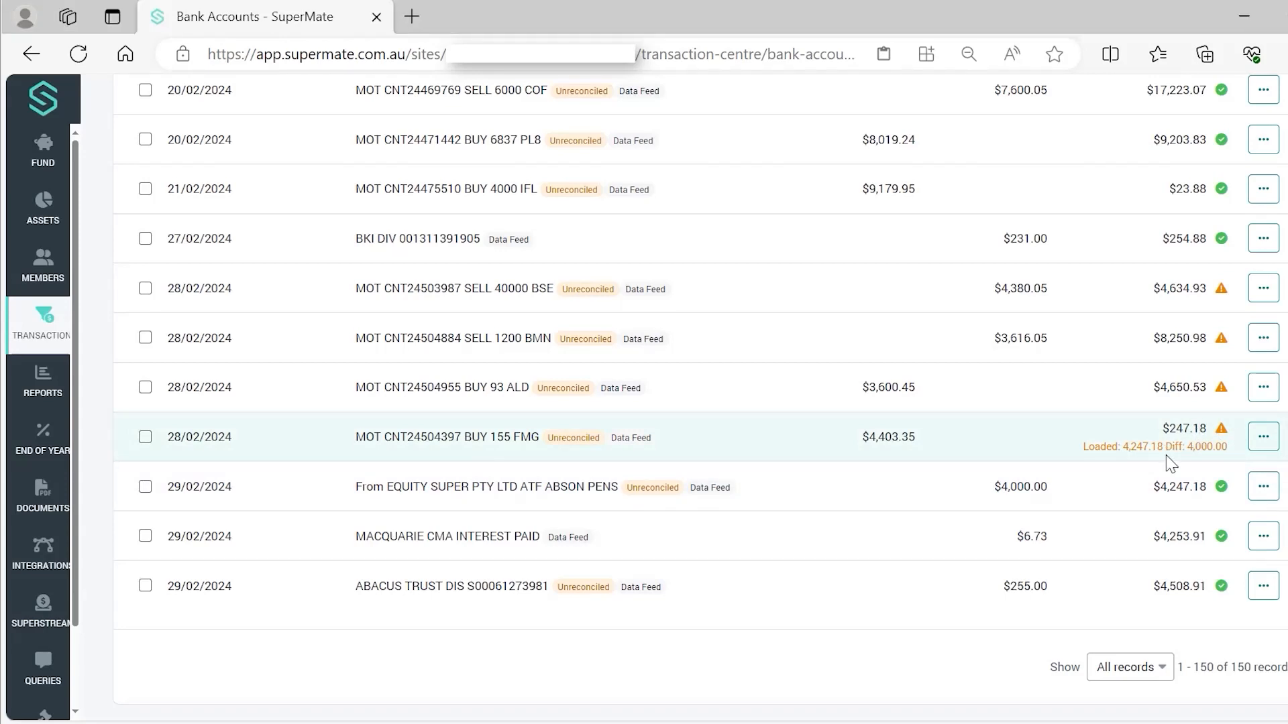
double_click(1087, 447)
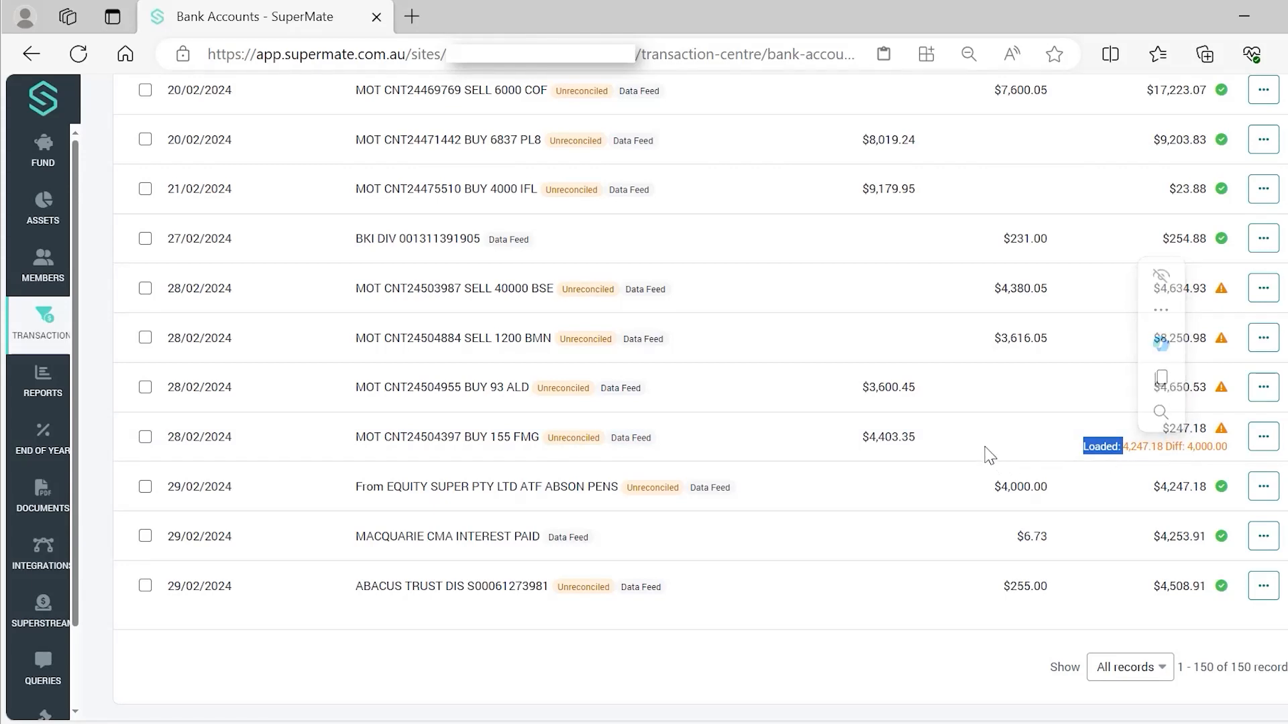
click(1132, 449)
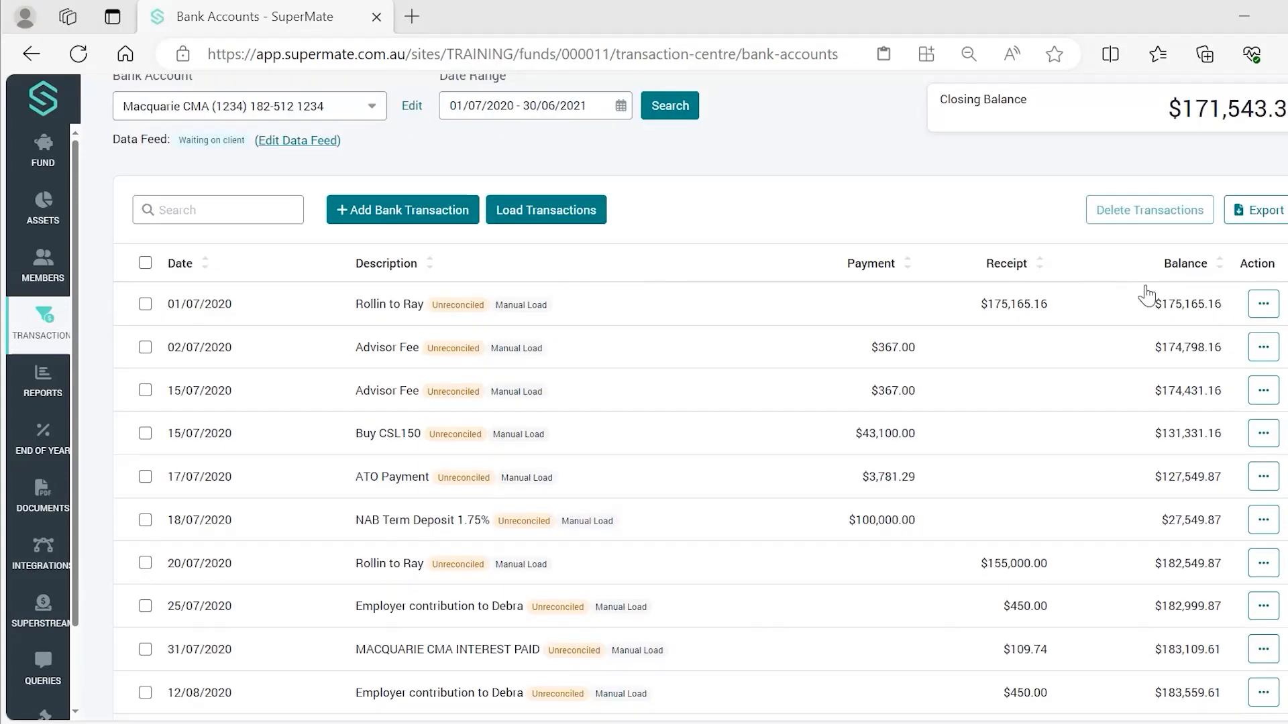
Step: Edit the 01/07/2020 rollin transaction in the first Macquarie CMA account, adding "Member" to the start of its description, and save it
click(1263, 303)
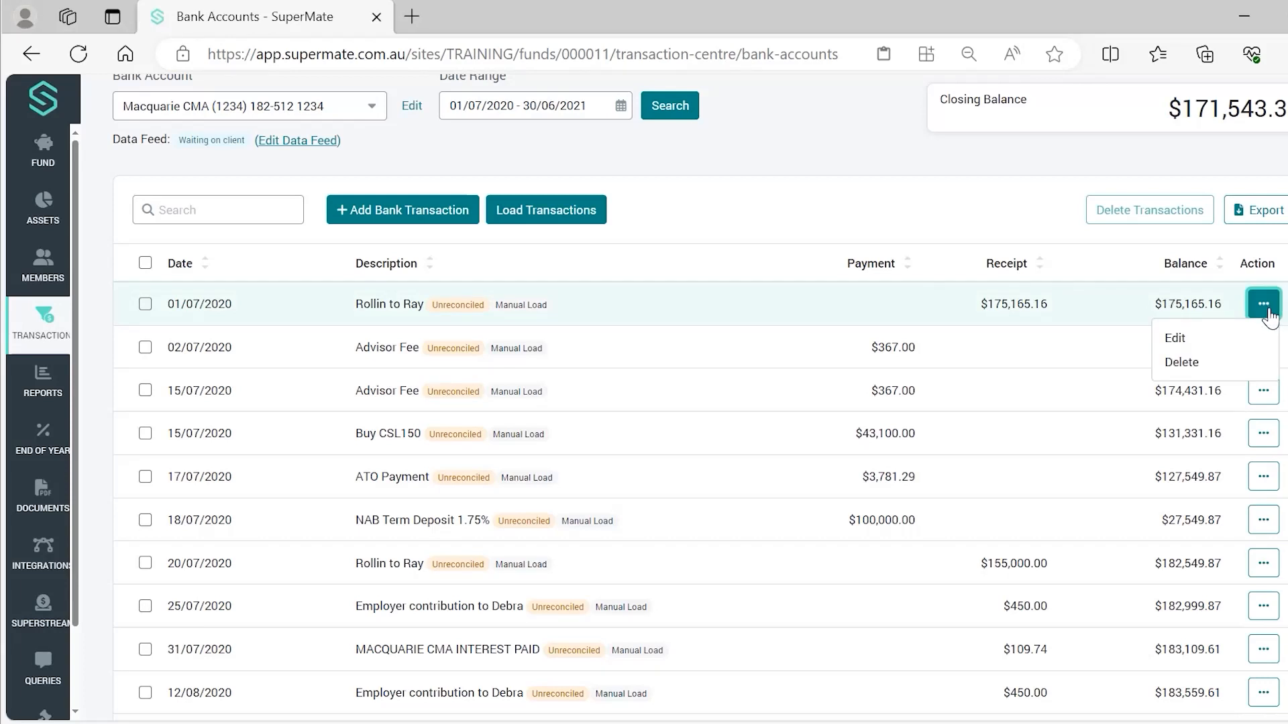
click(1173, 339)
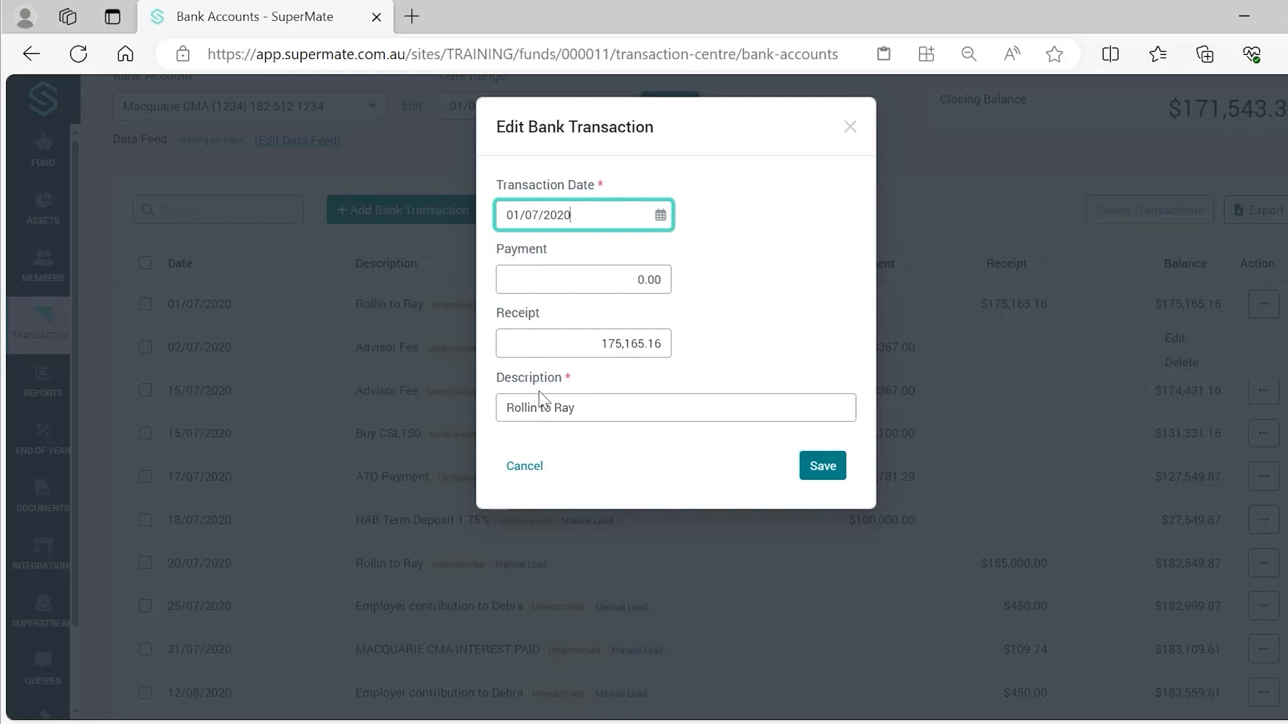
click(613, 403)
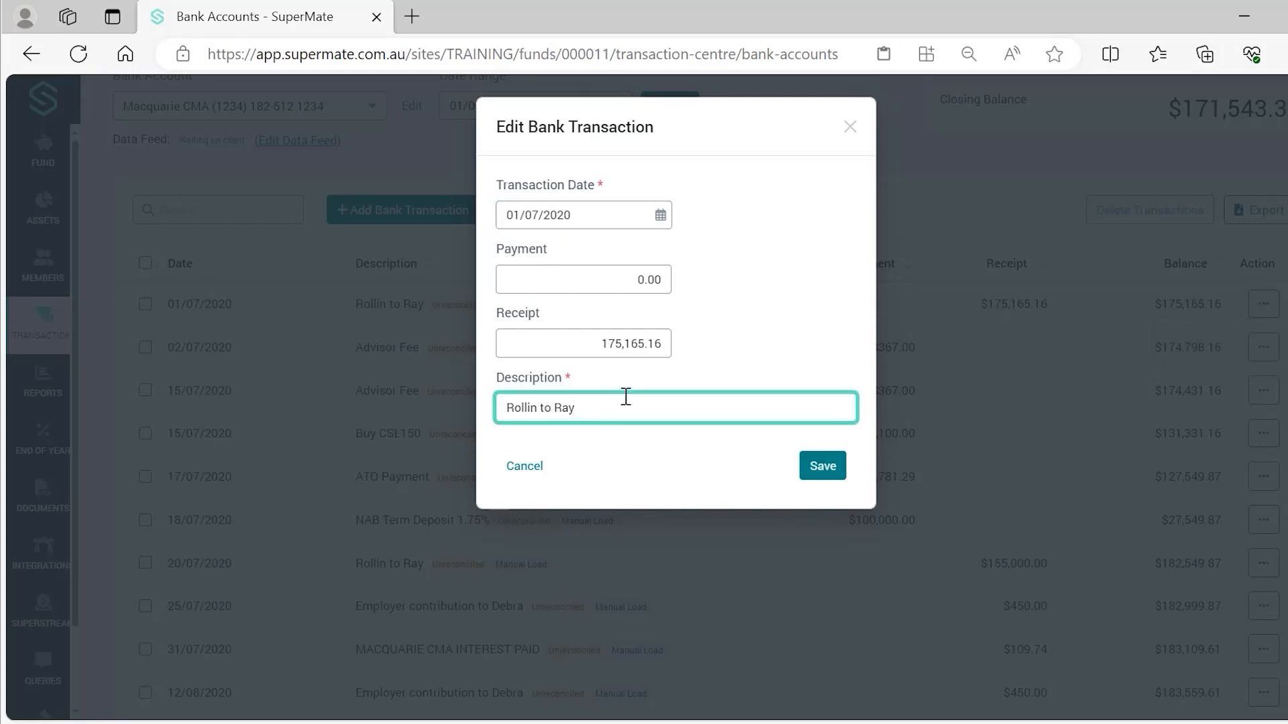
text(Member)
click(823, 466)
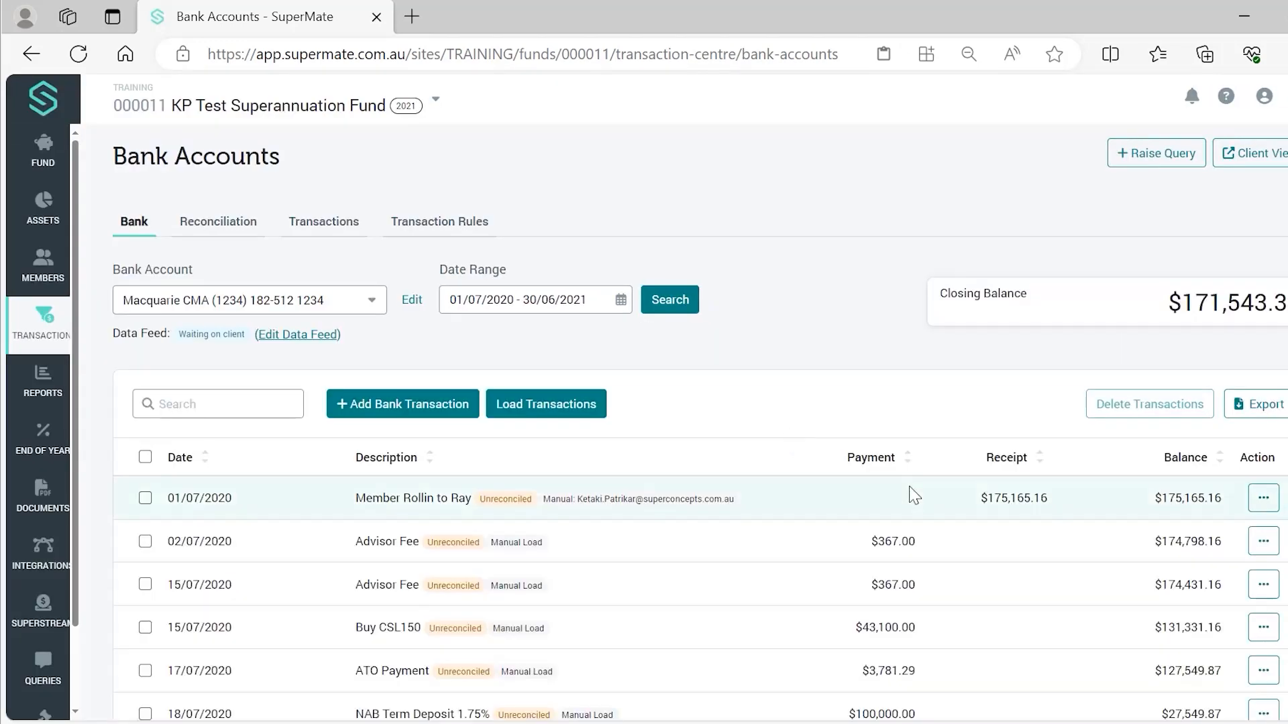
Step: Highlight the manual source label on the edited 01/07/2020 rollin entry
scroll(794, 337, down, 3)
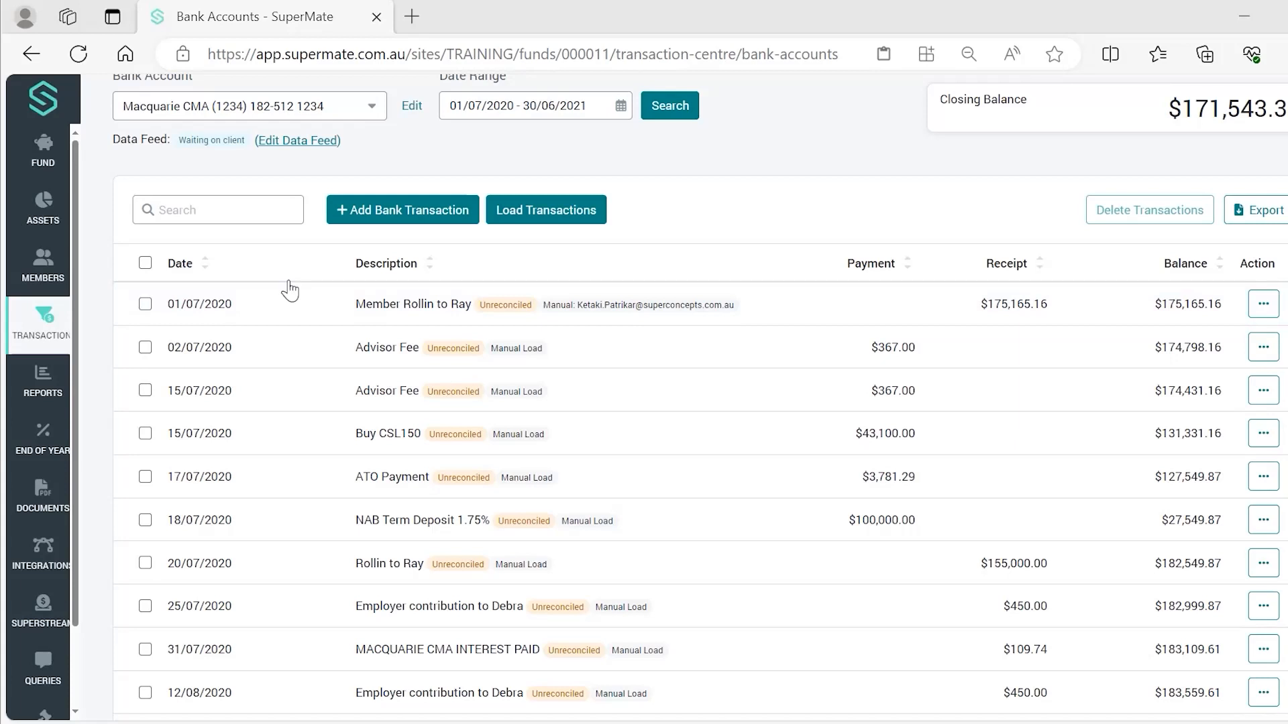
drag(588, 303, 741, 330)
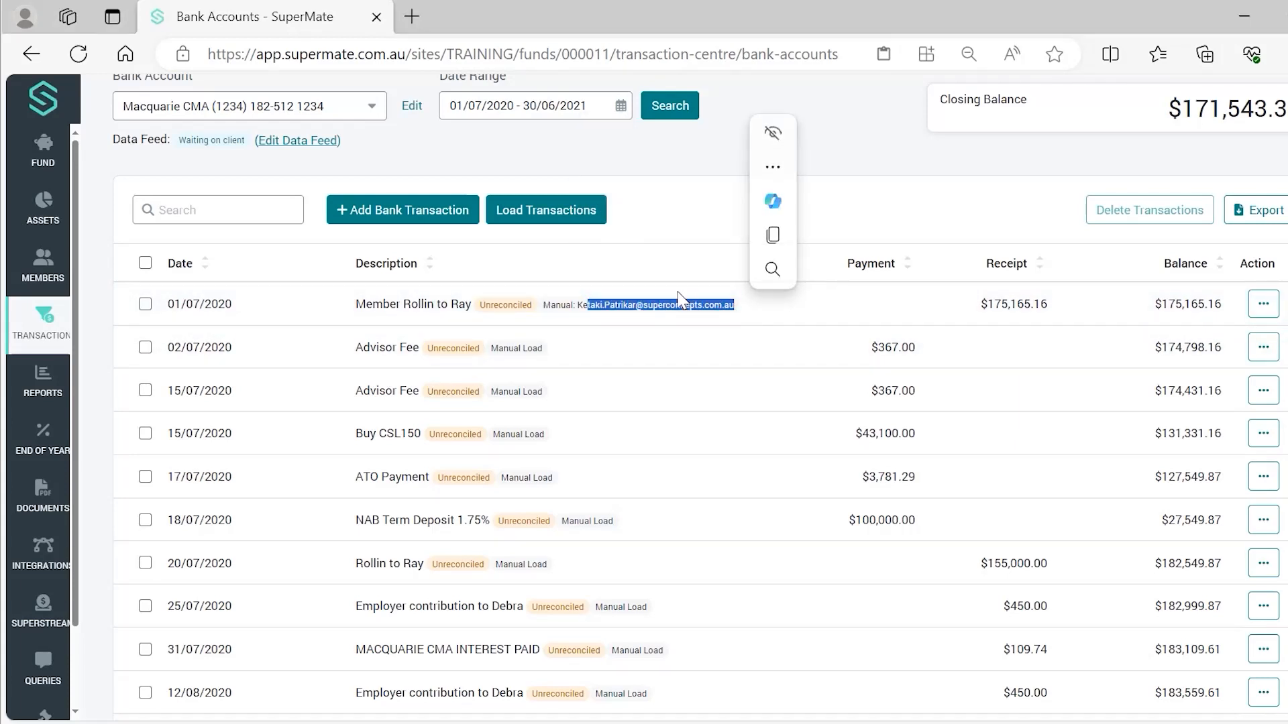
click(679, 241)
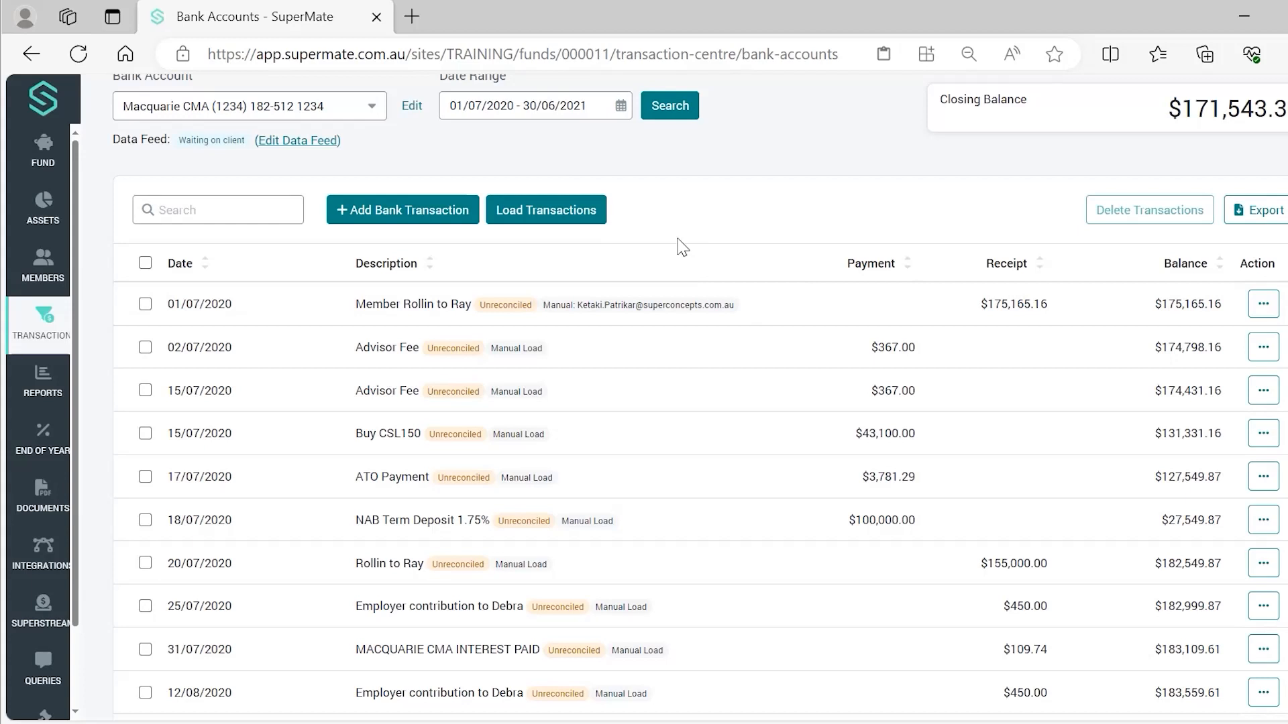
Step: Delete the edited 01/07/2020 member rollin transaction and confirm its removal
click(1264, 308)
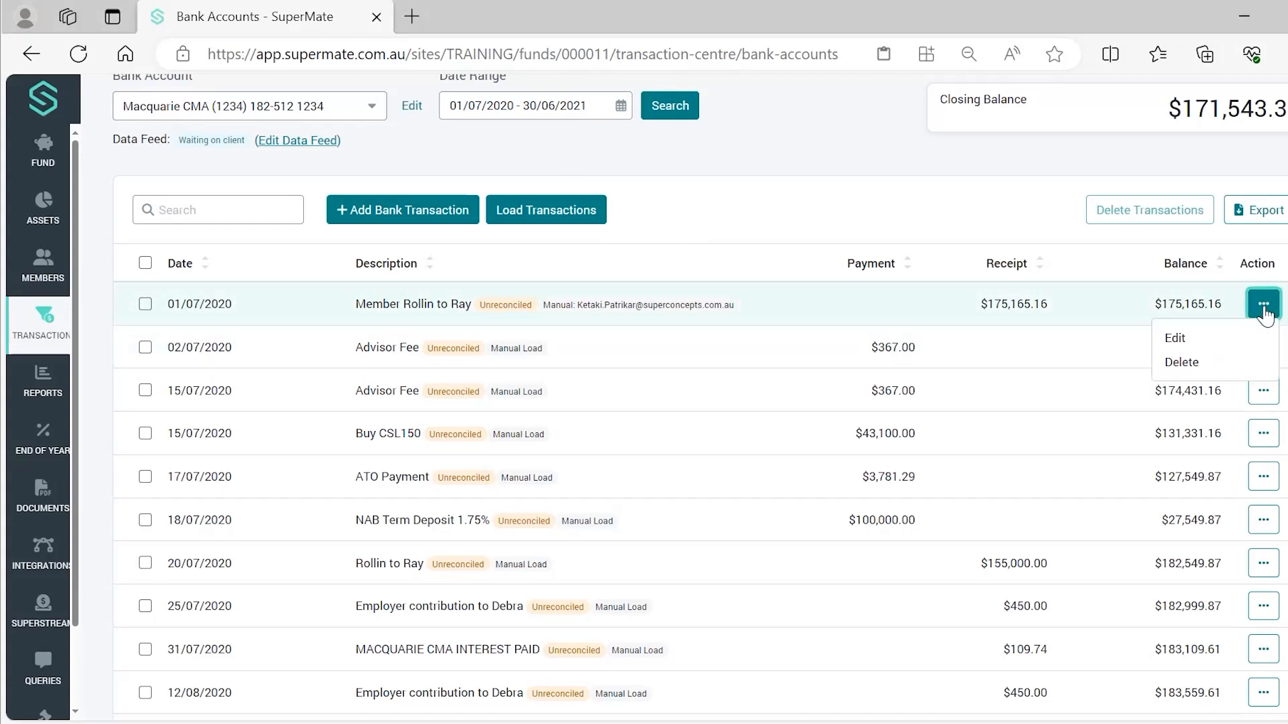
click(1182, 364)
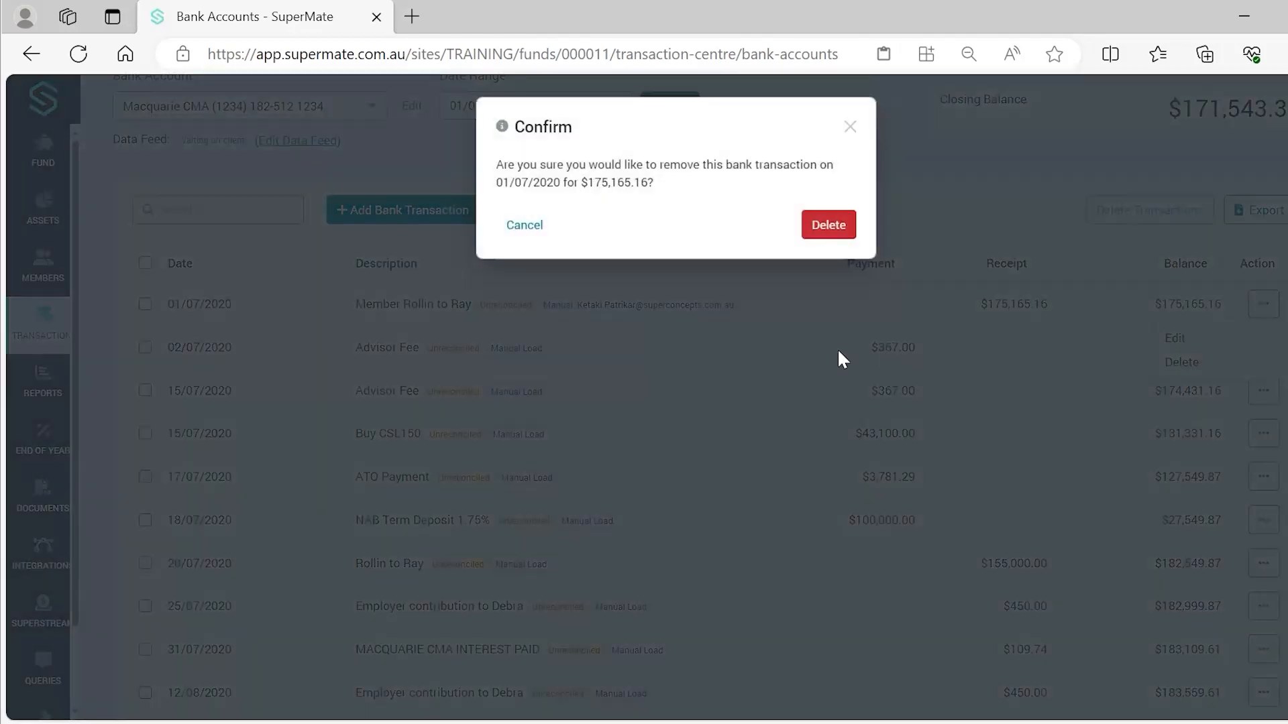
click(813, 222)
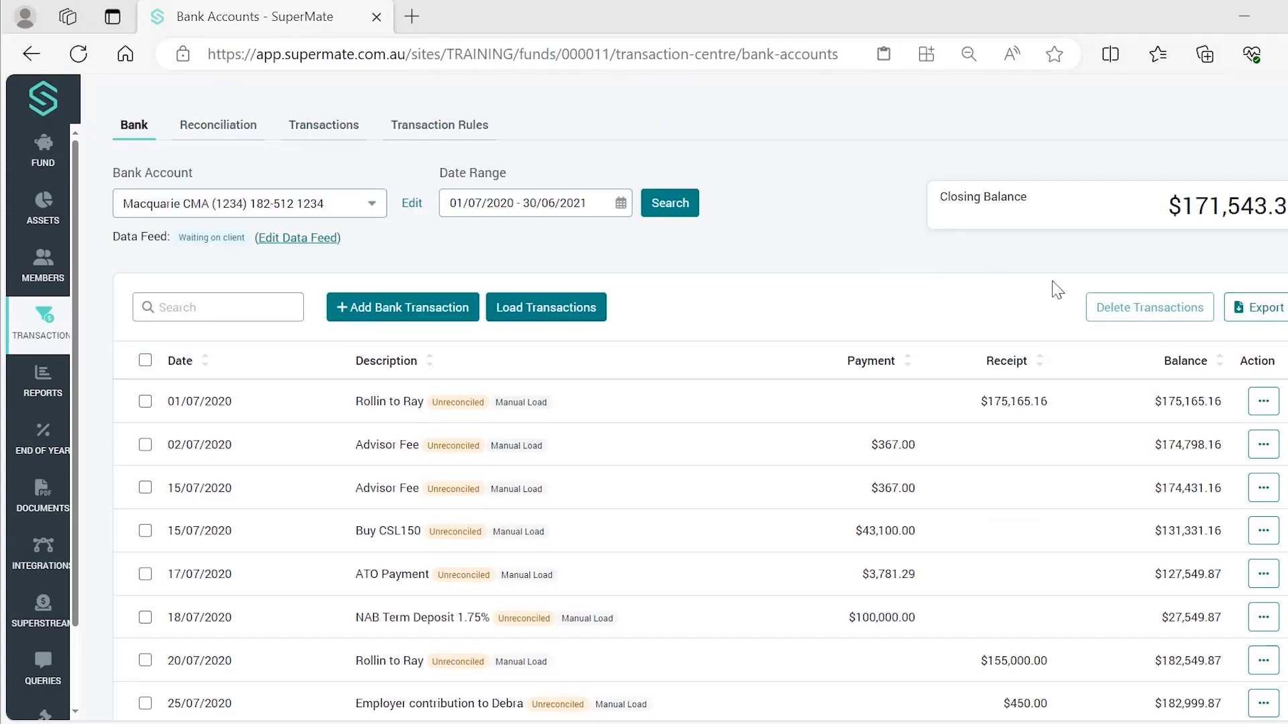
Step: Bulk-delete the 01/07/2020 rollin transaction and the two Advisor Fee transactions dated 02/07/2020 and 15/07/2020
click(145, 403)
click(145, 444)
click(145, 488)
click(1140, 309)
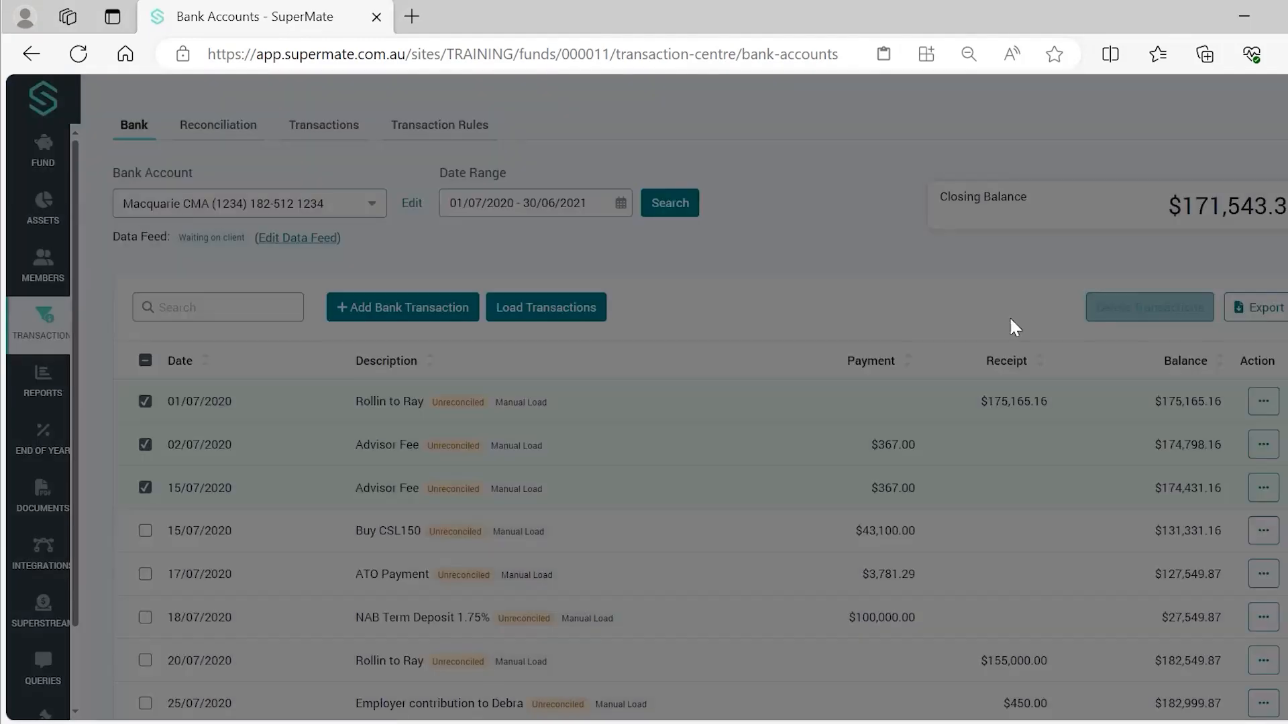
click(829, 205)
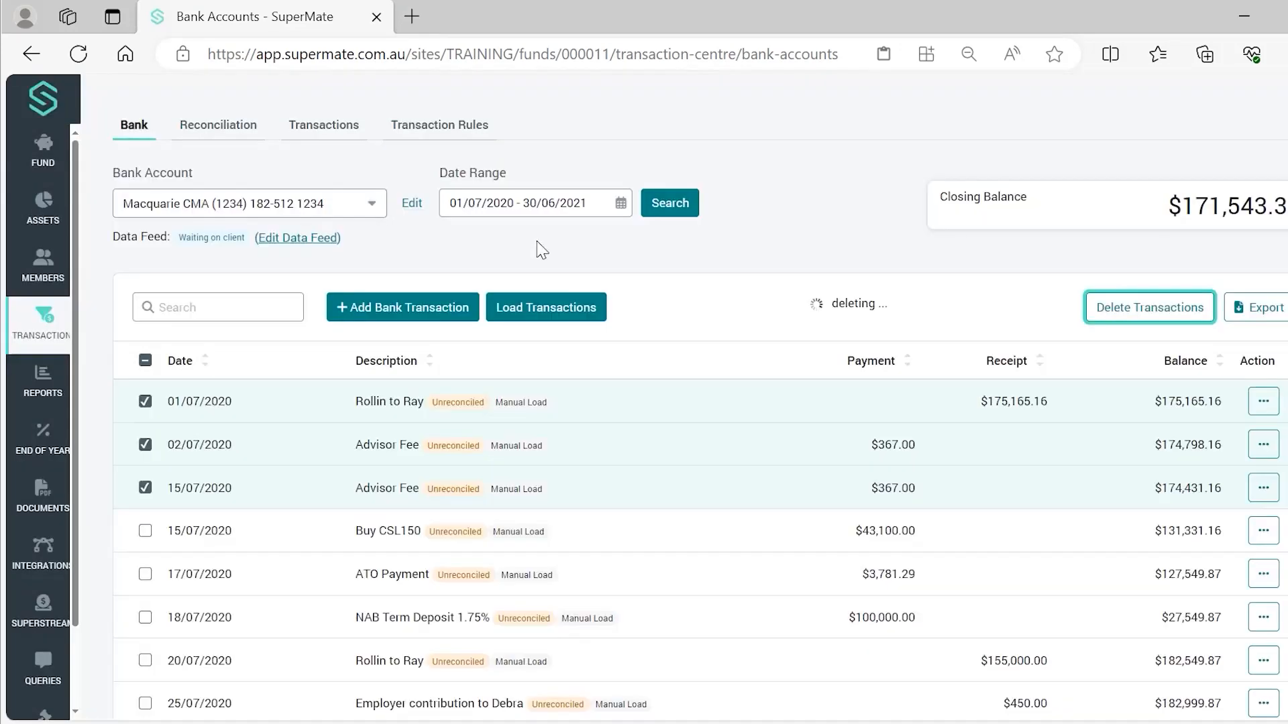